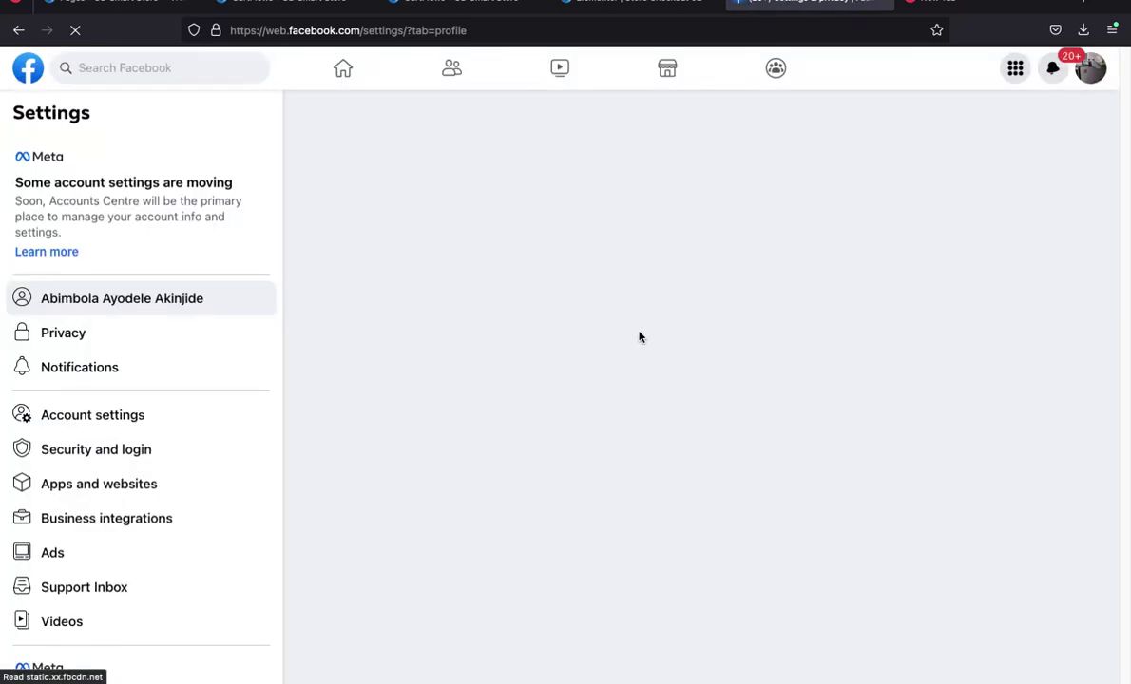
Scroll the settings sidebar down and open the Security and login page.
scroll(158, 321, down, 1)
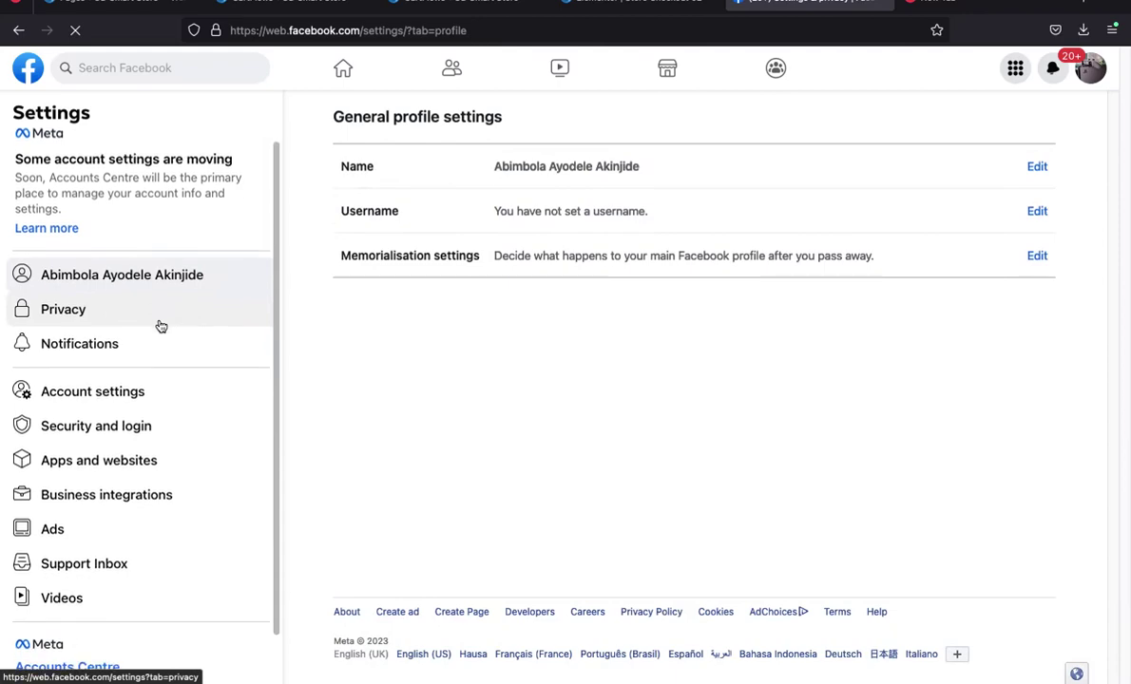
scroll(162, 326, down, 1)
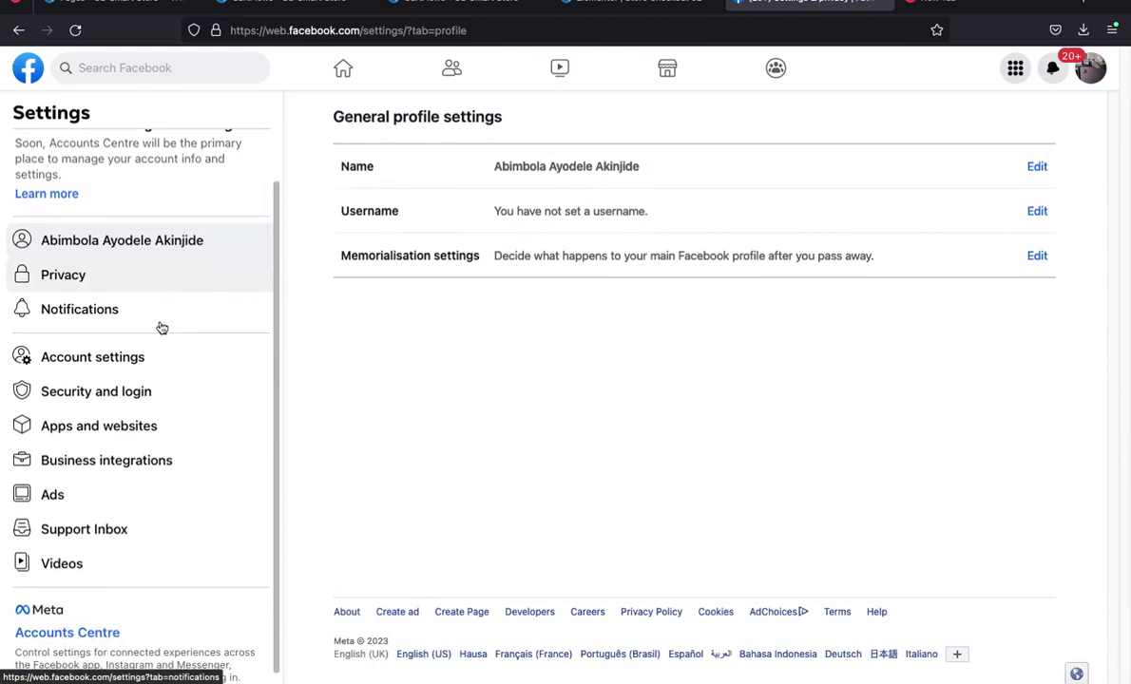
click(81, 390)
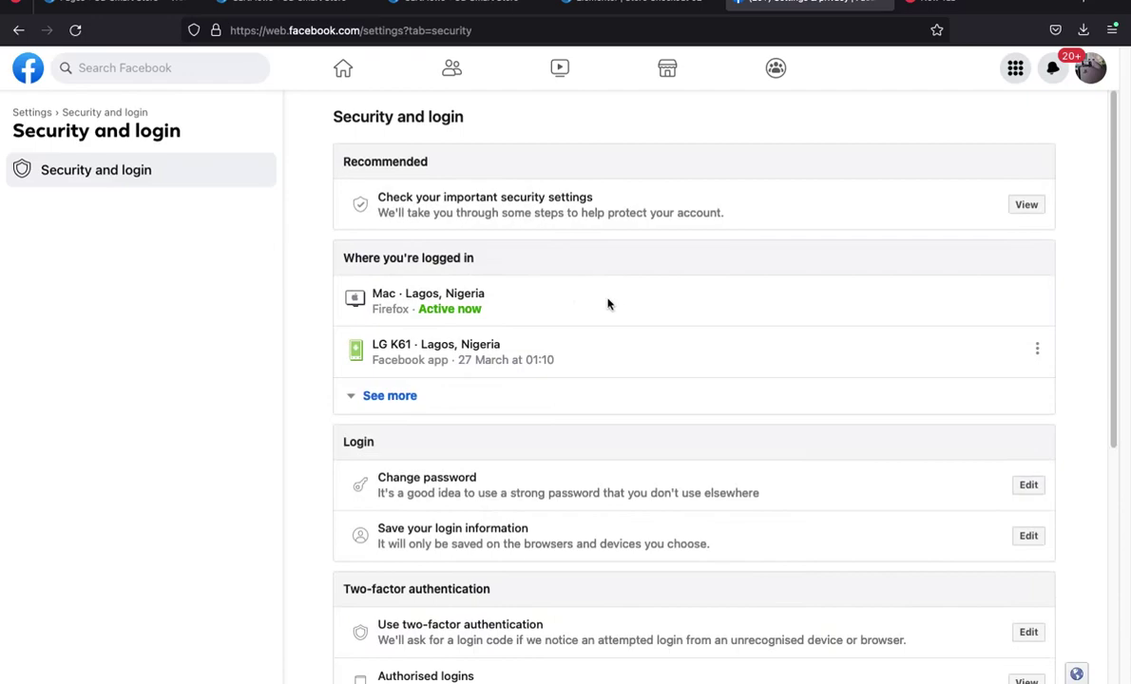
Scroll Security and login down to the Two-factor authentication section.
scroll(618, 307, down, 3)
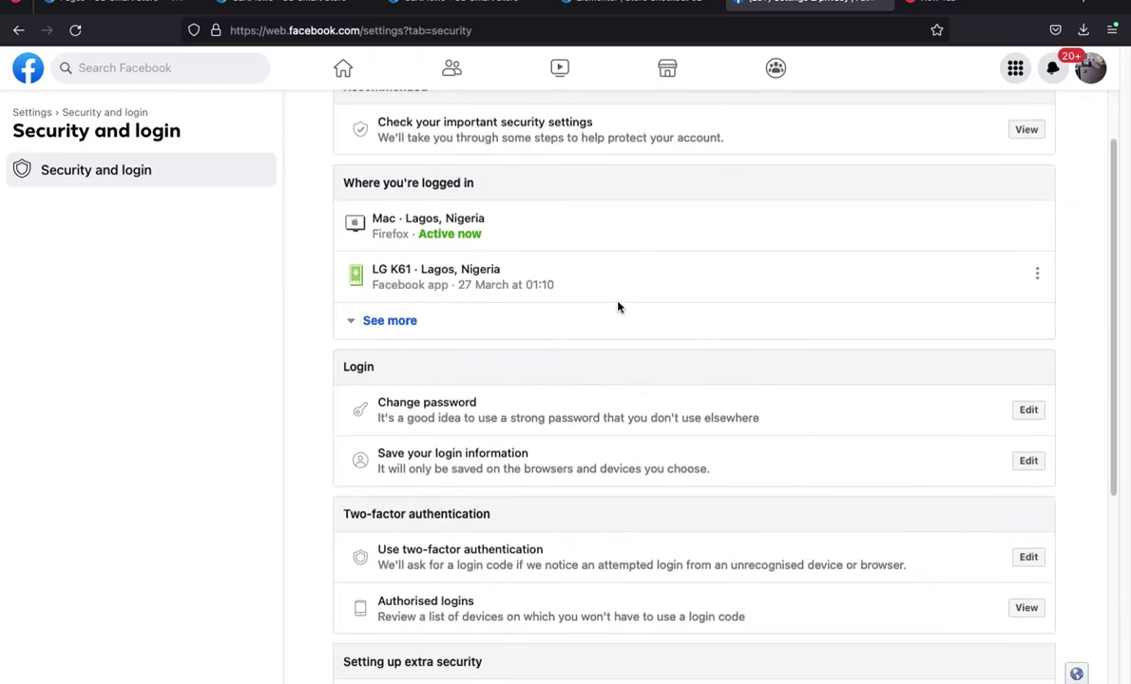
scroll(618, 307, down, 3)
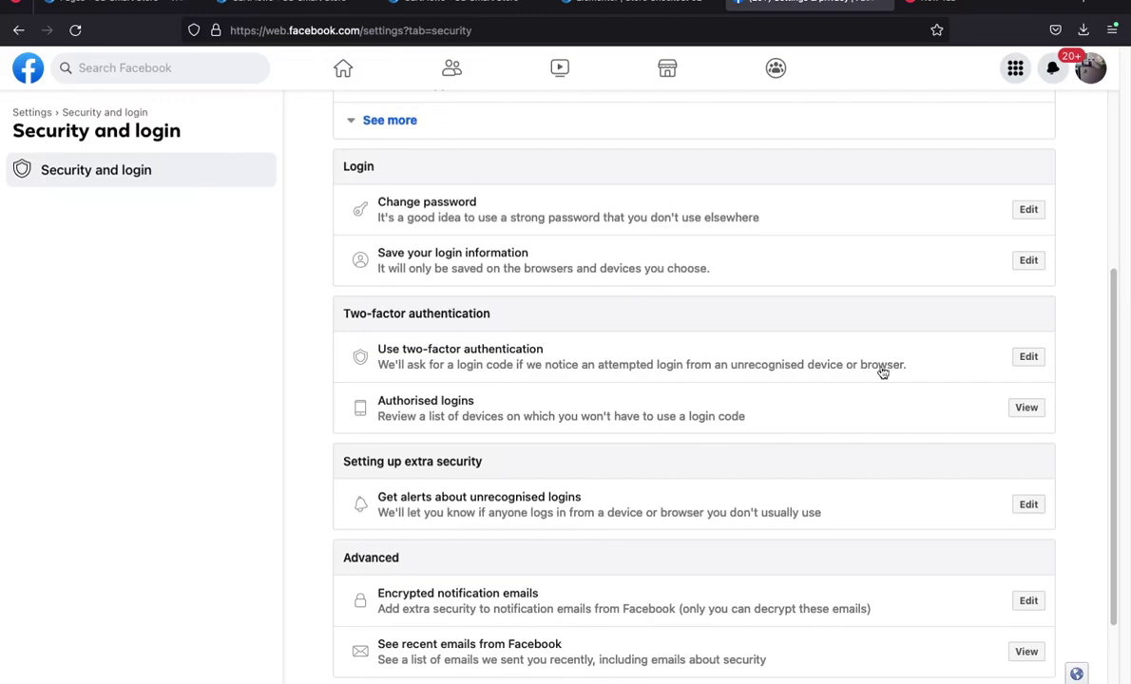
Edit 'Use two-factor authentication' and confirm leaving the page in the browser prompt.
click(1028, 357)
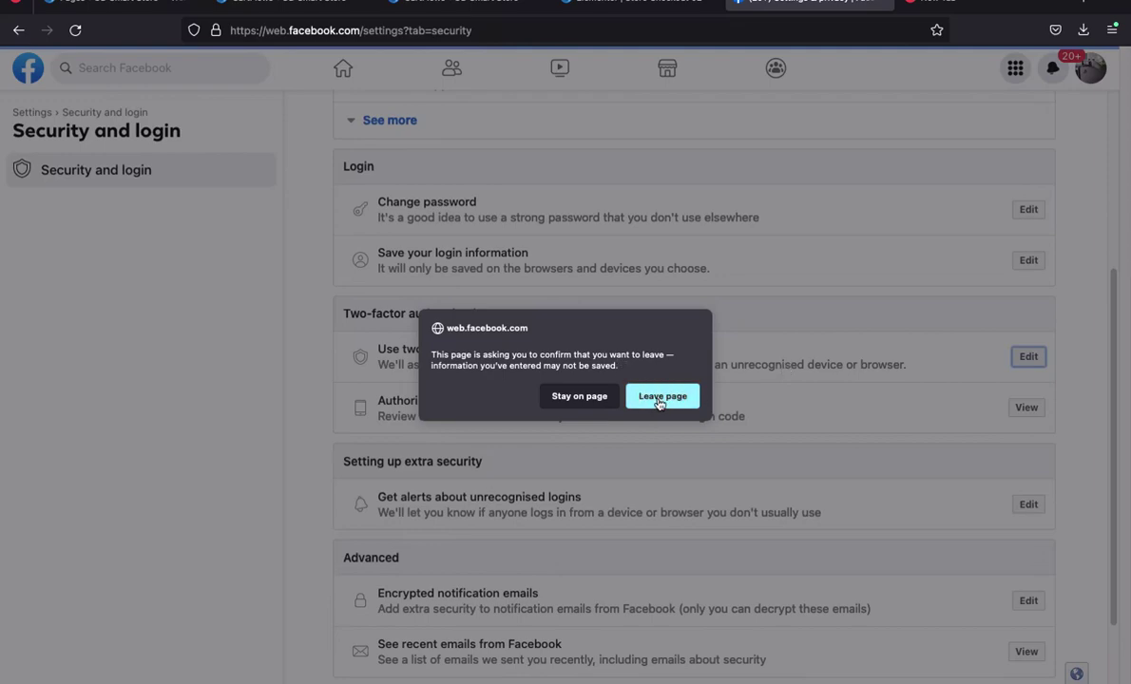
click(660, 396)
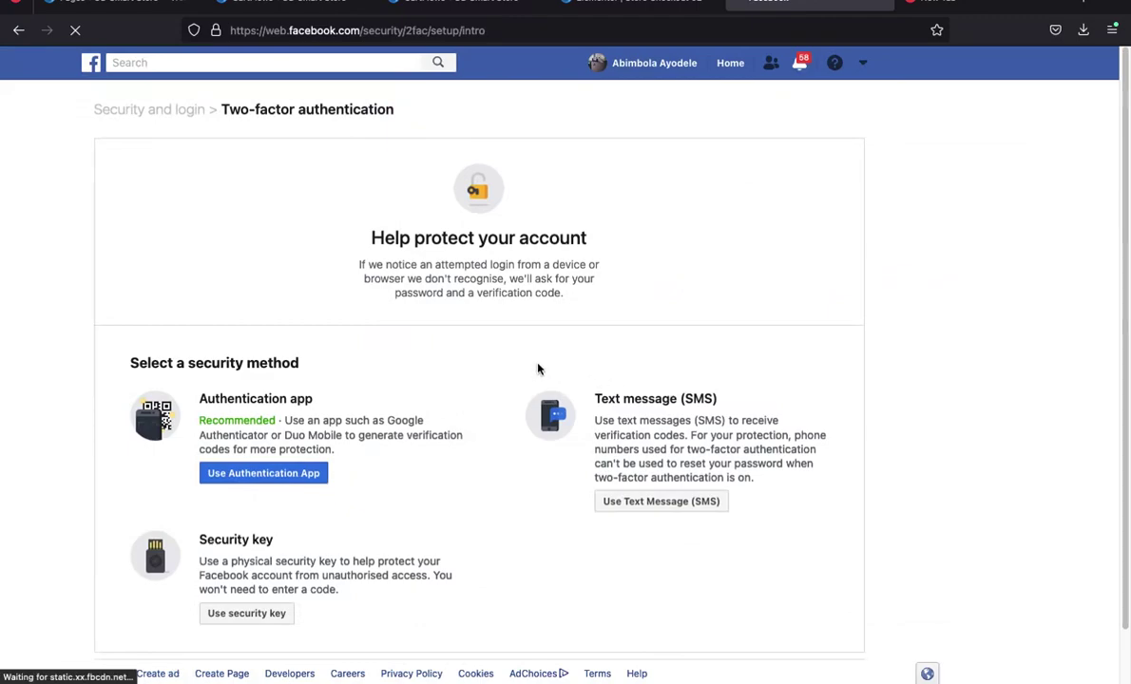
scroll(537, 370, down, 1)
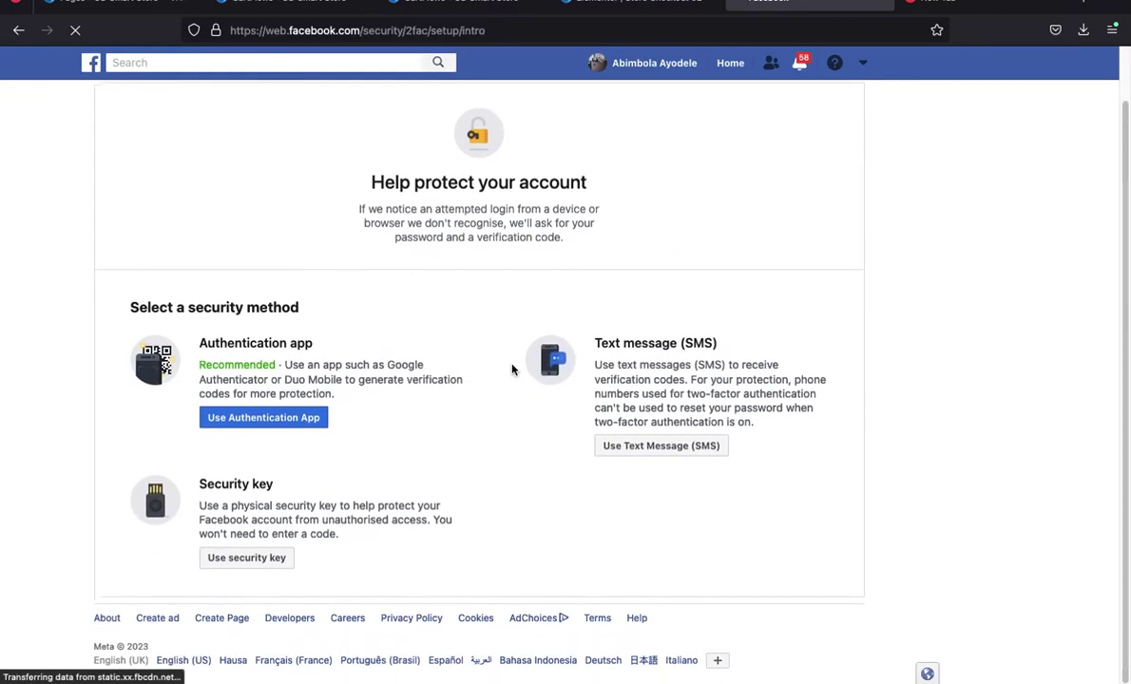
scroll(495, 202, up, 1)
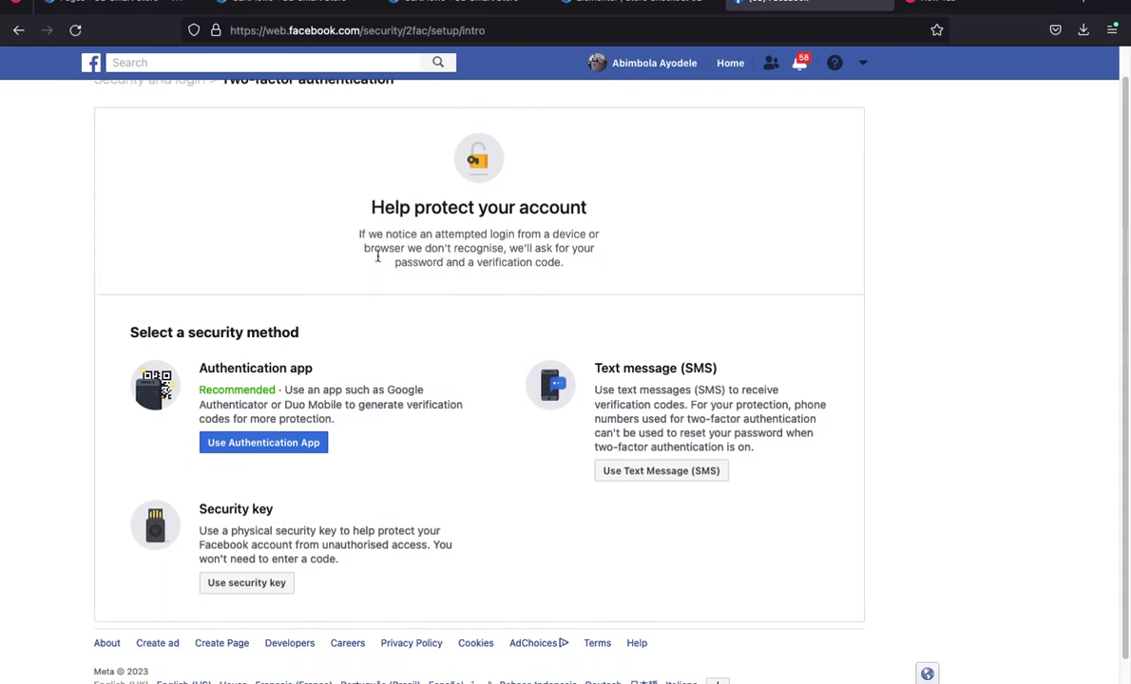
scroll(403, 230, up, 1)
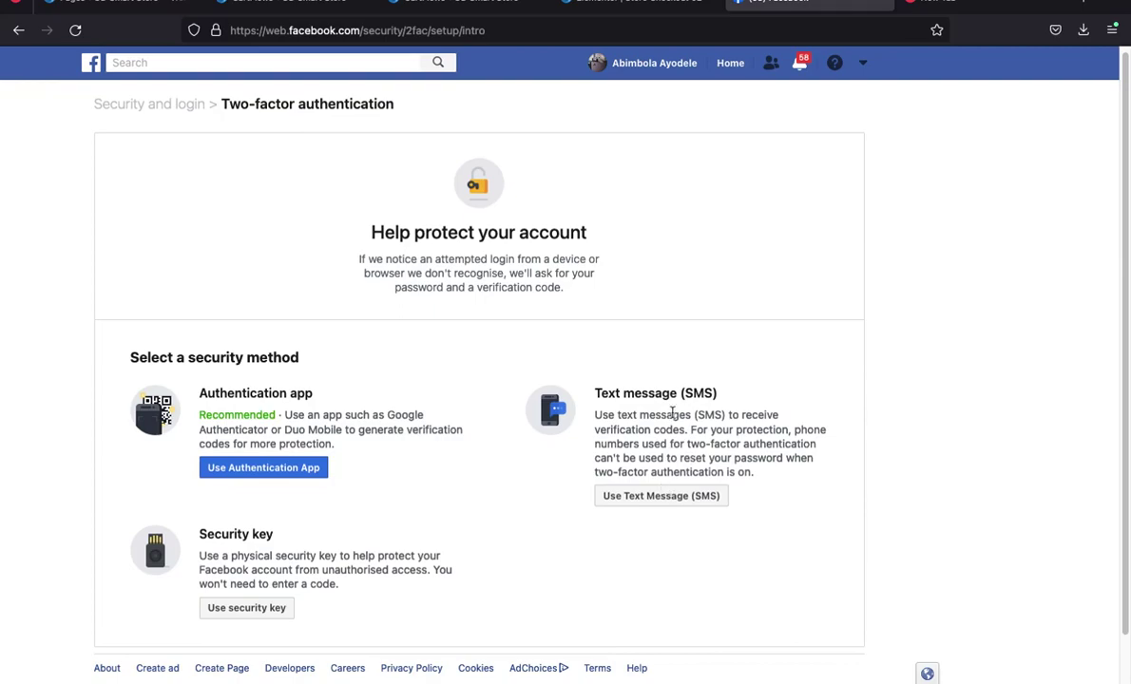
Choose Use Text Message (SMS) as the two-factor security method.
click(650, 497)
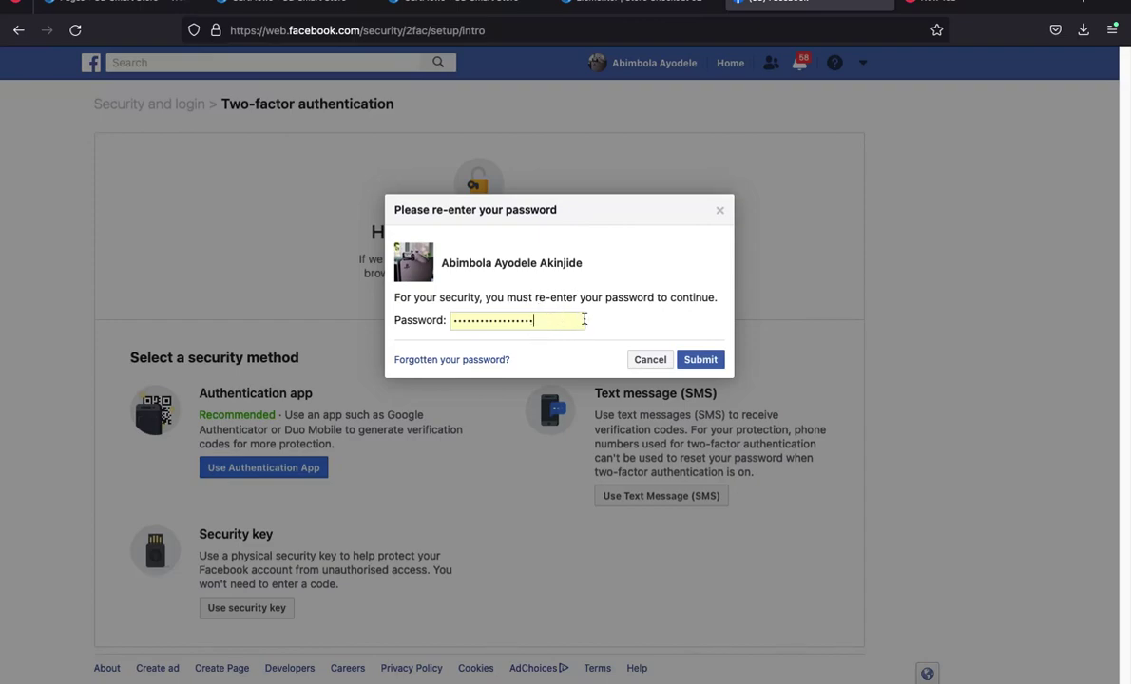
Submit the re-entered account password to reach the Add phone number dialog.
click(704, 363)
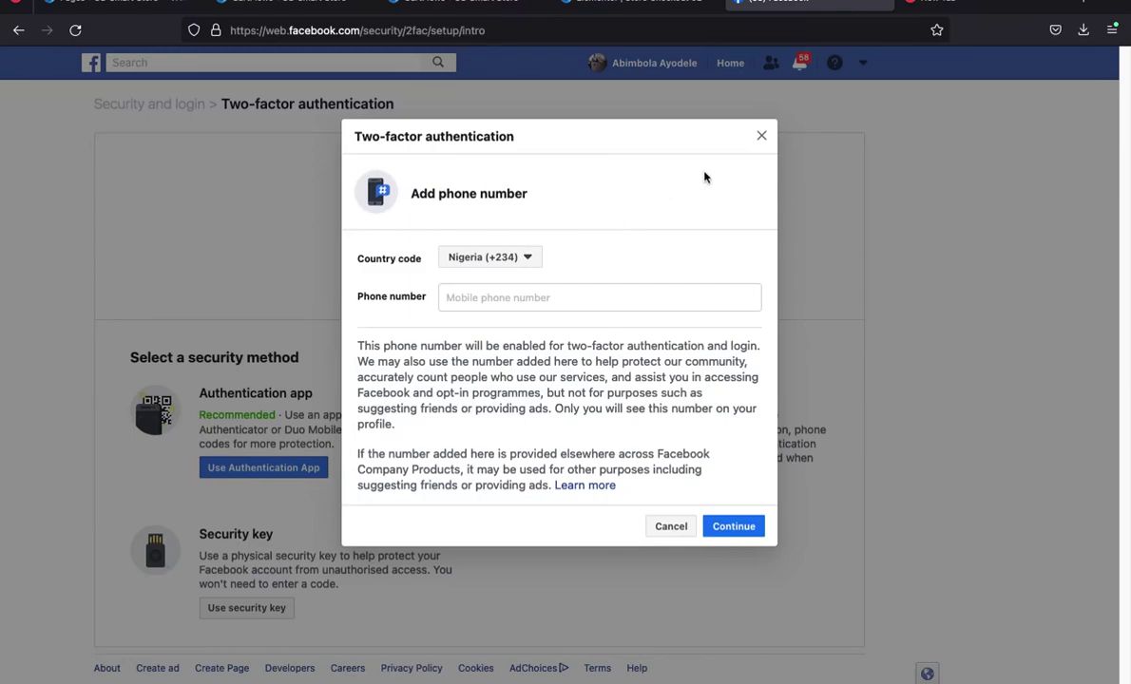
Select the phone number field in the Add phone number dialog set to Nigeria (+234).
click(558, 296)
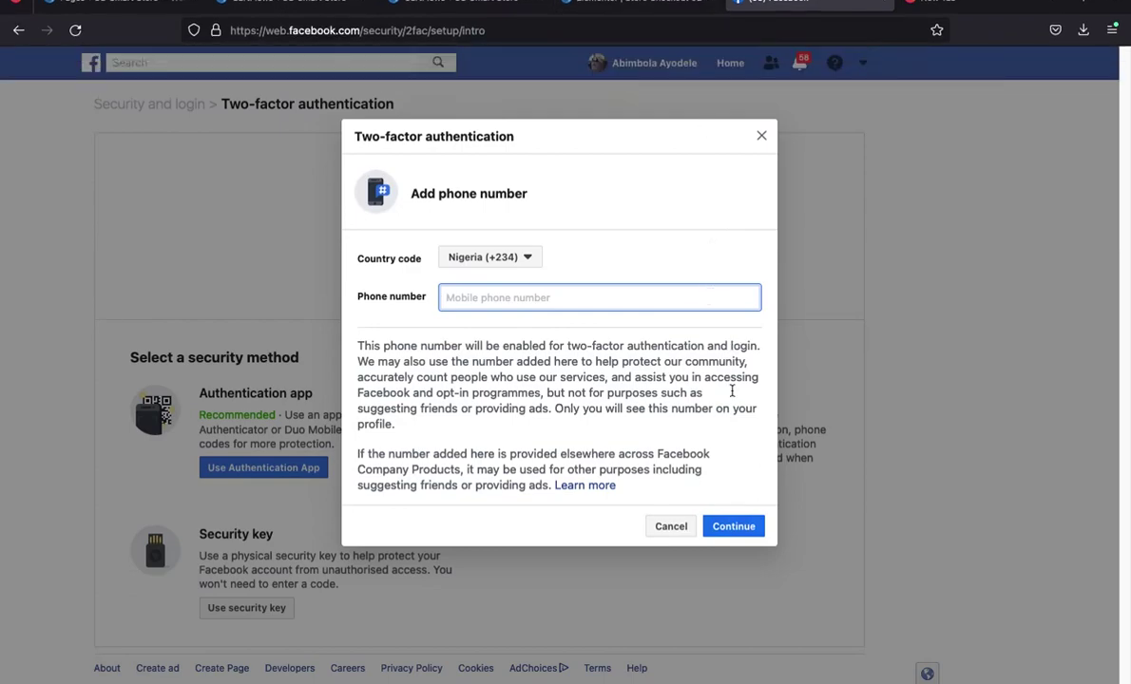
Close the phone number dialog and load web.facebook.com by deleting the /security/2fac/setup/intro path.
click(671, 529)
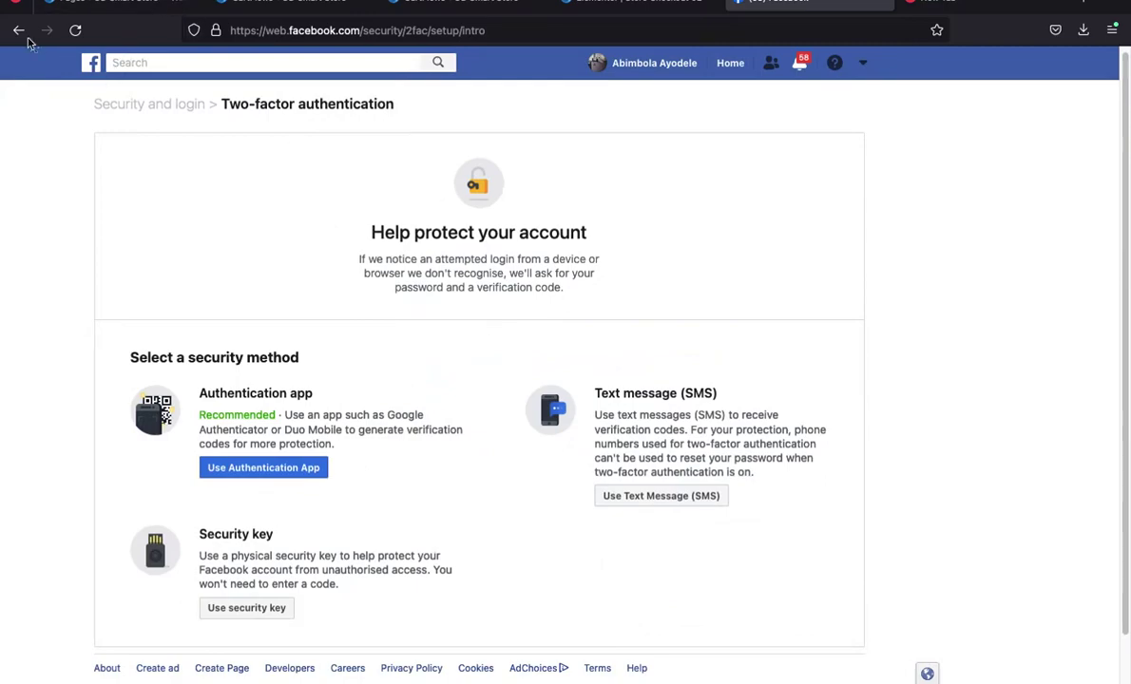
drag(362, 30, 535, 38)
key(BackSpace)
key(Return)
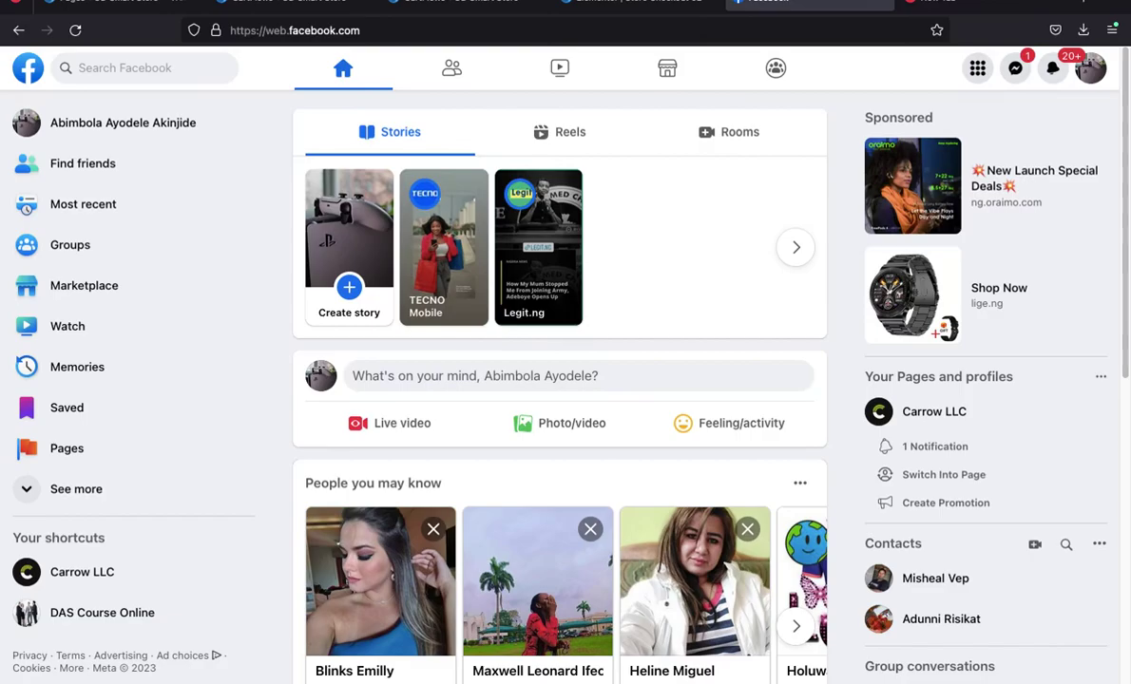
key(ctrl+Right)
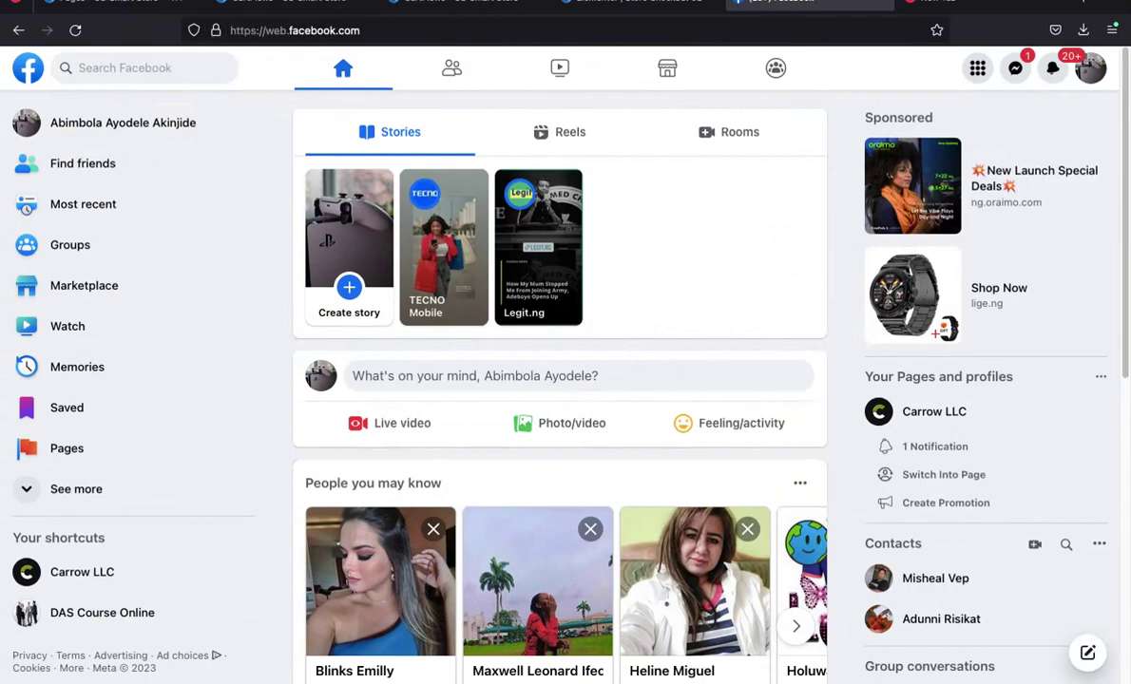
mouse_move(43, 11)
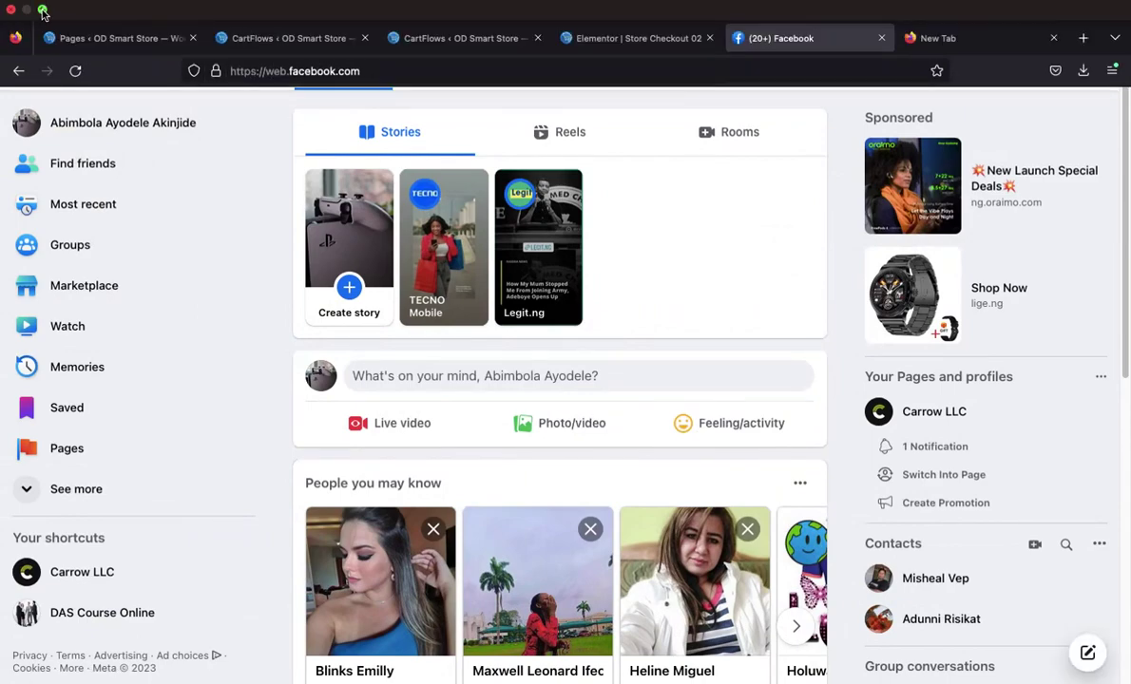
click(42, 11)
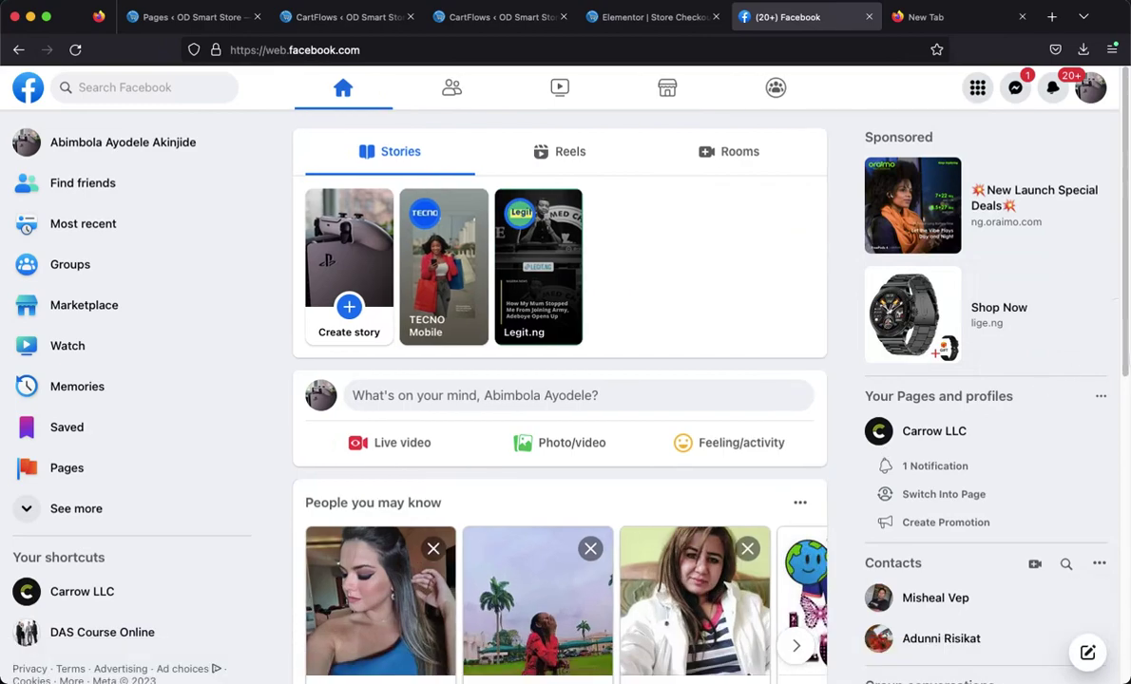
drag(1053, 362, 109, 352)
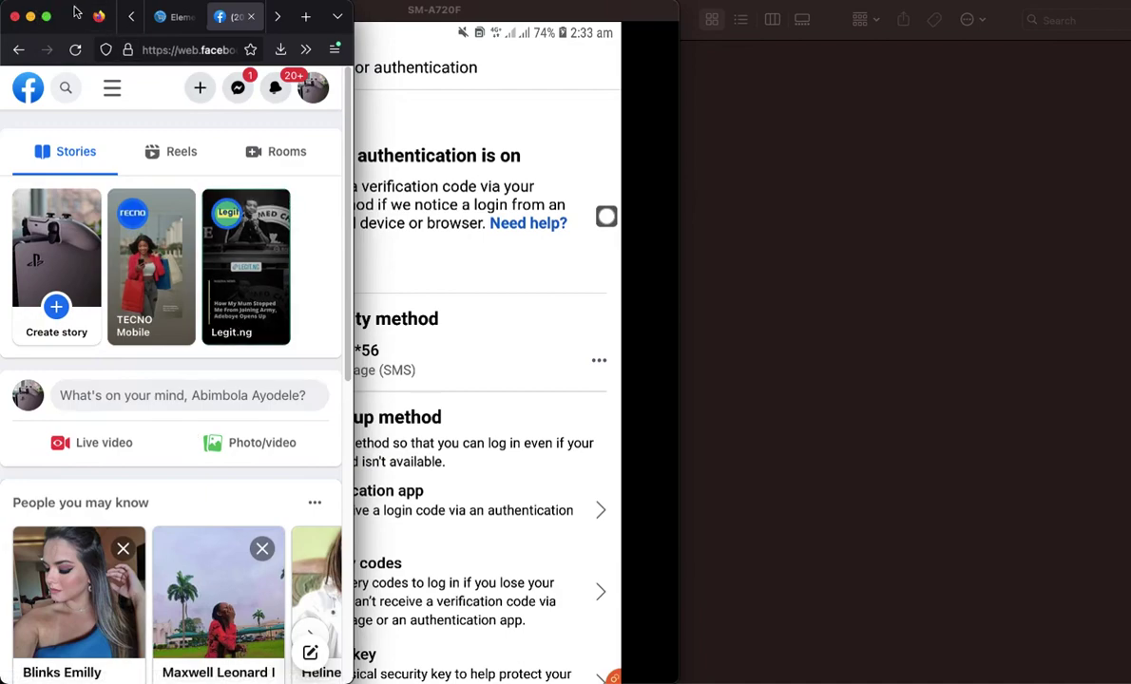
drag(75, 15, 332, 19)
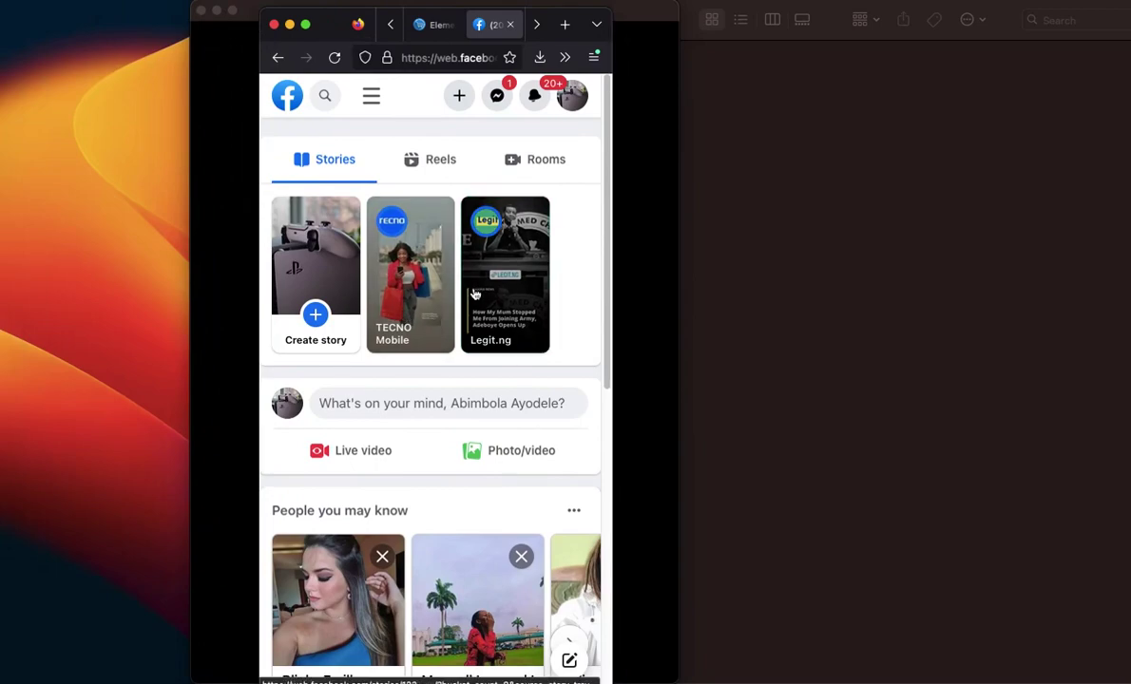
drag(614, 308, 650, 309)
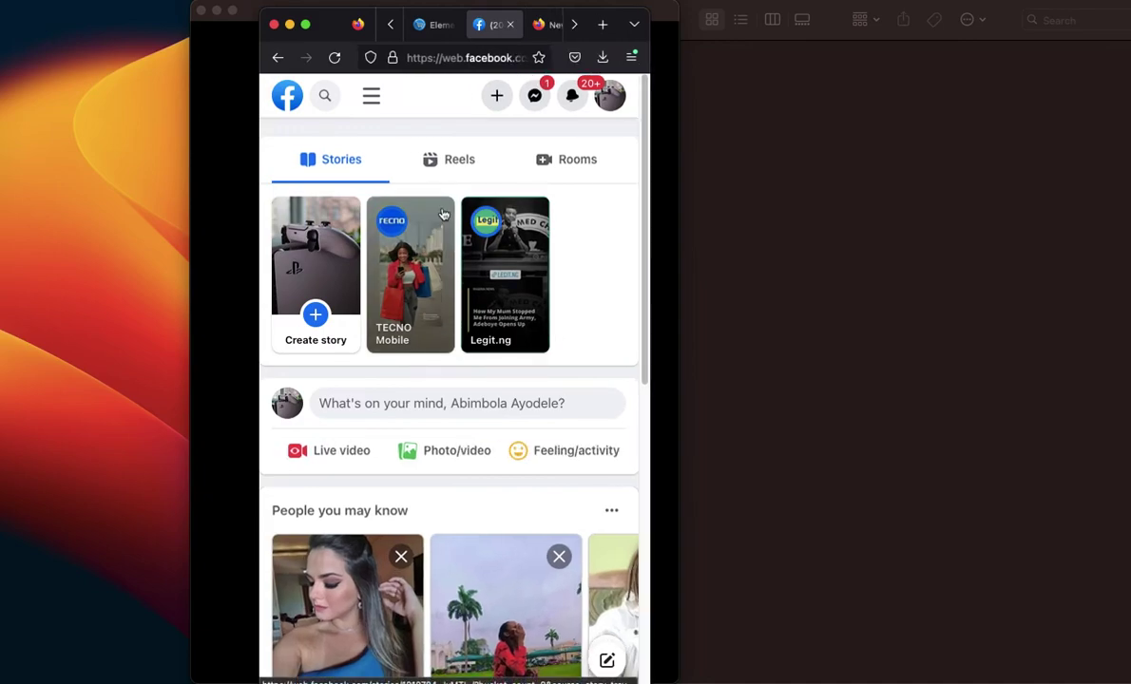
scroll(443, 215, down, 3)
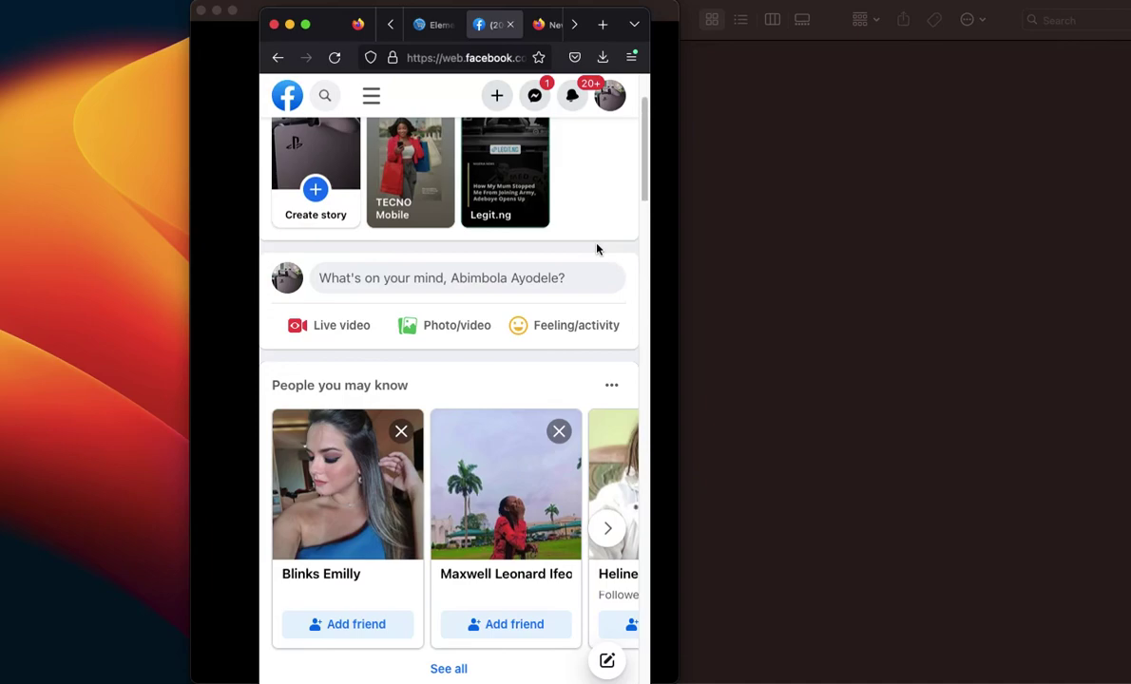
scroll(478, 380, up, 3)
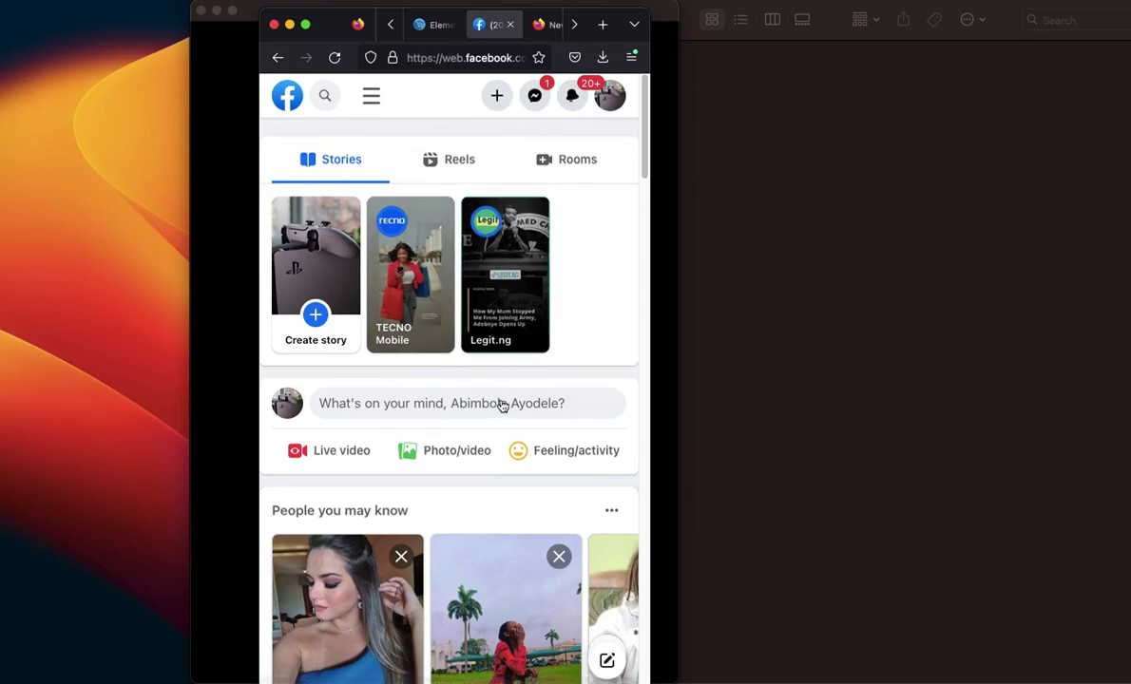
Open the account menu and place Firefox on the right beside the SM-A720F mirror window.
click(613, 104)
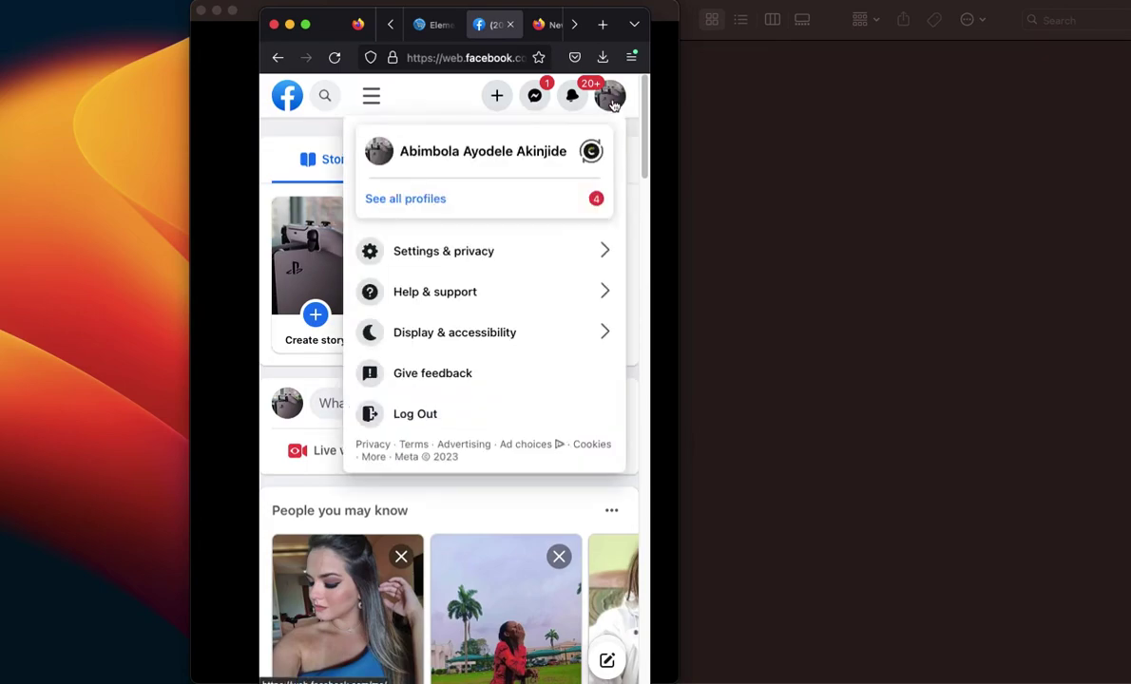
drag(335, 25, 723, 47)
click(488, 45)
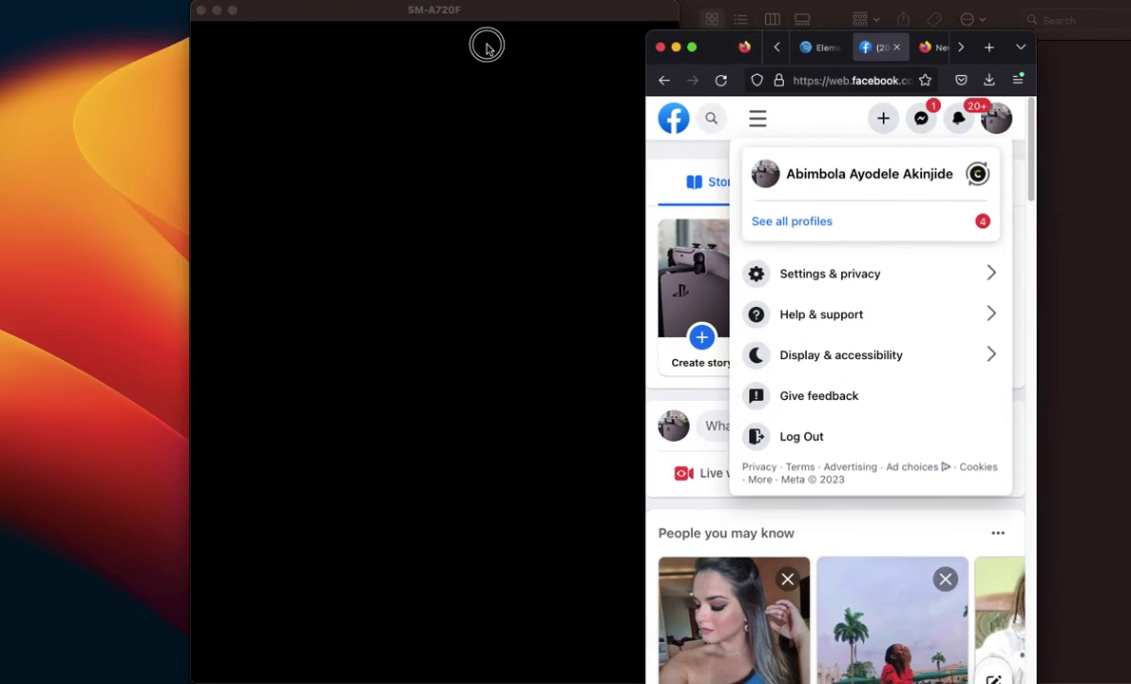
drag(482, 21, 392, 18)
drag(724, 39, 687, 16)
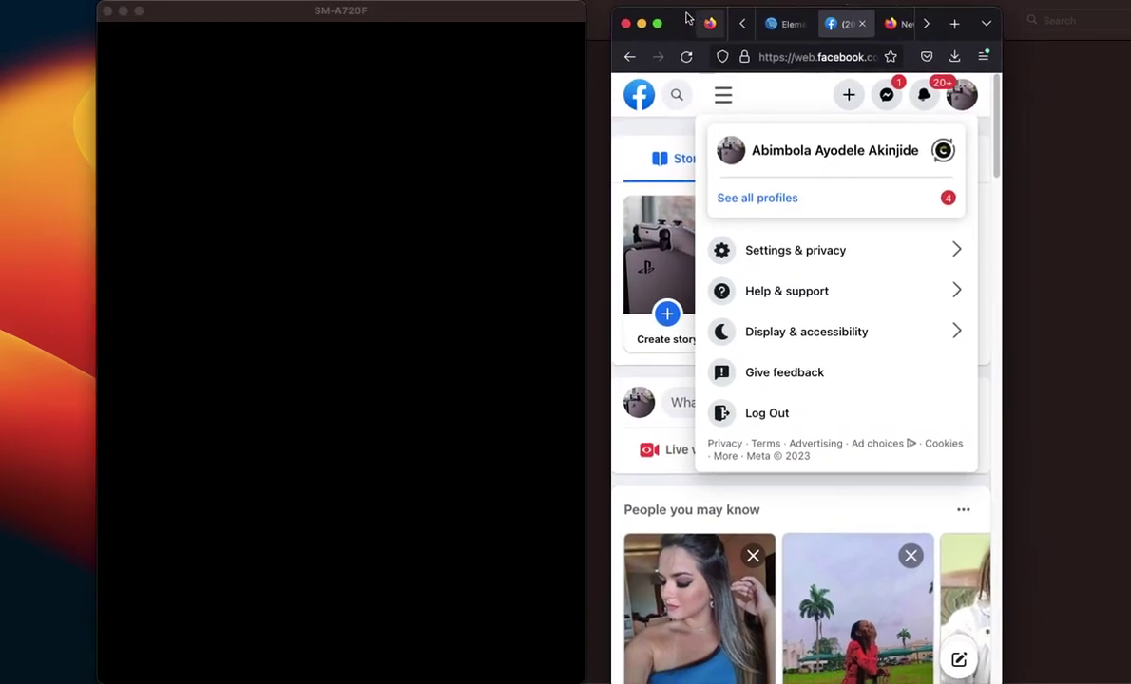
Back out of the phone app's Security and login to its home feed, then close the web account menu.
right_click(326, 104)
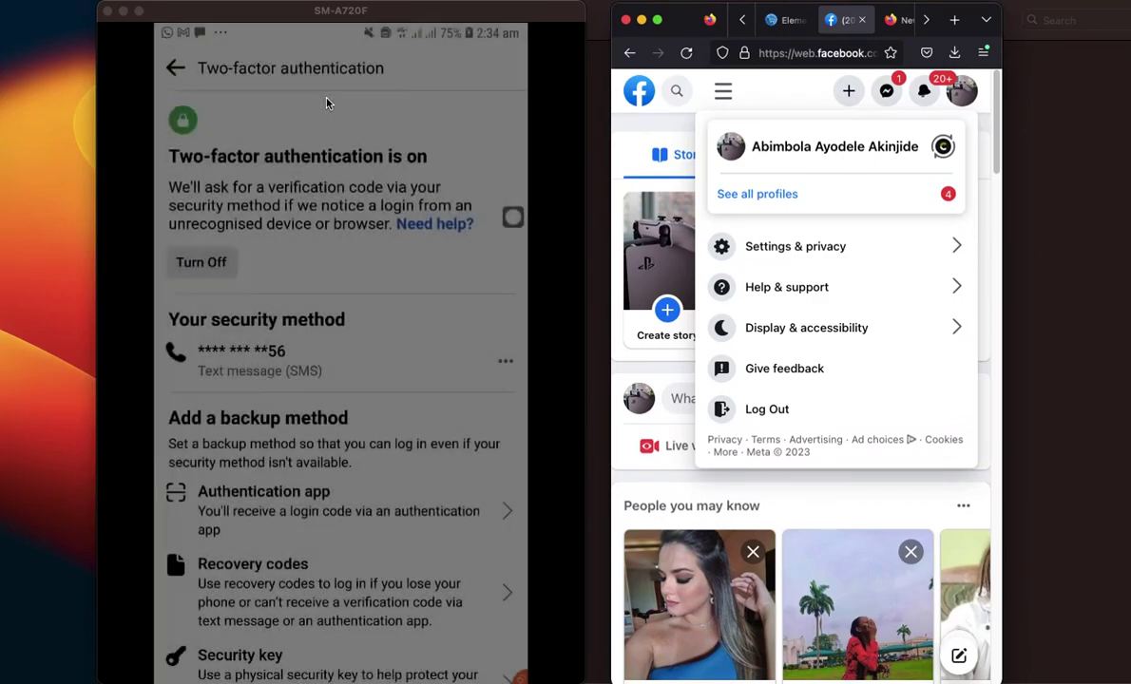
right_click(326, 104)
right_click(326, 103)
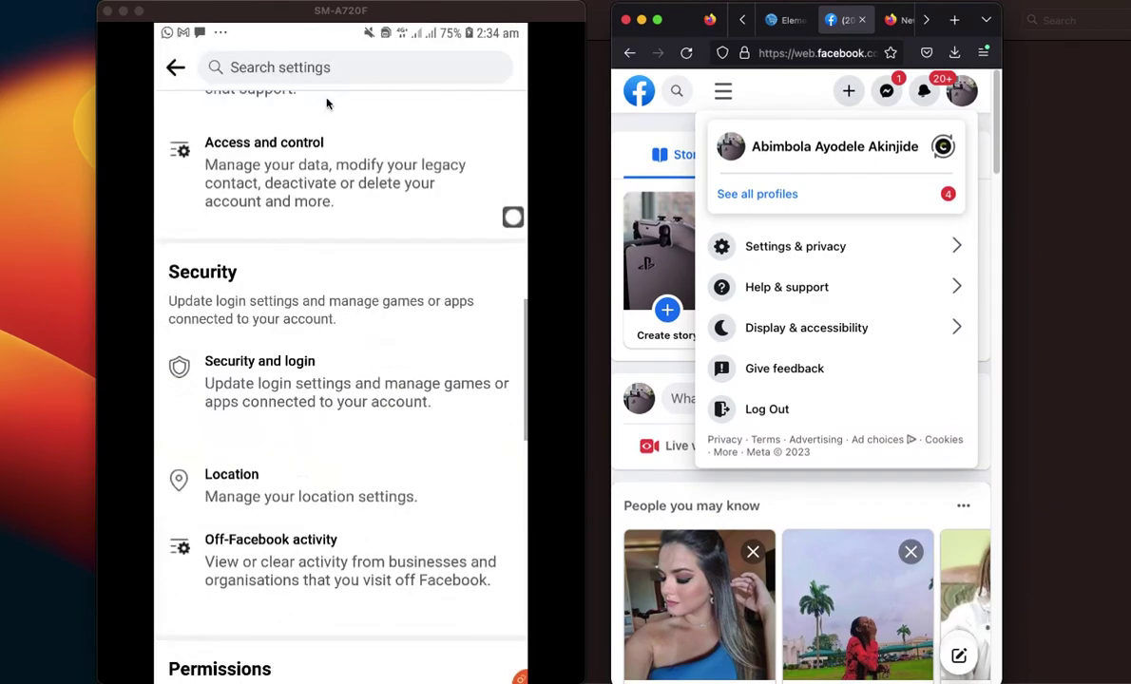
right_click(326, 103)
right_click(326, 103)
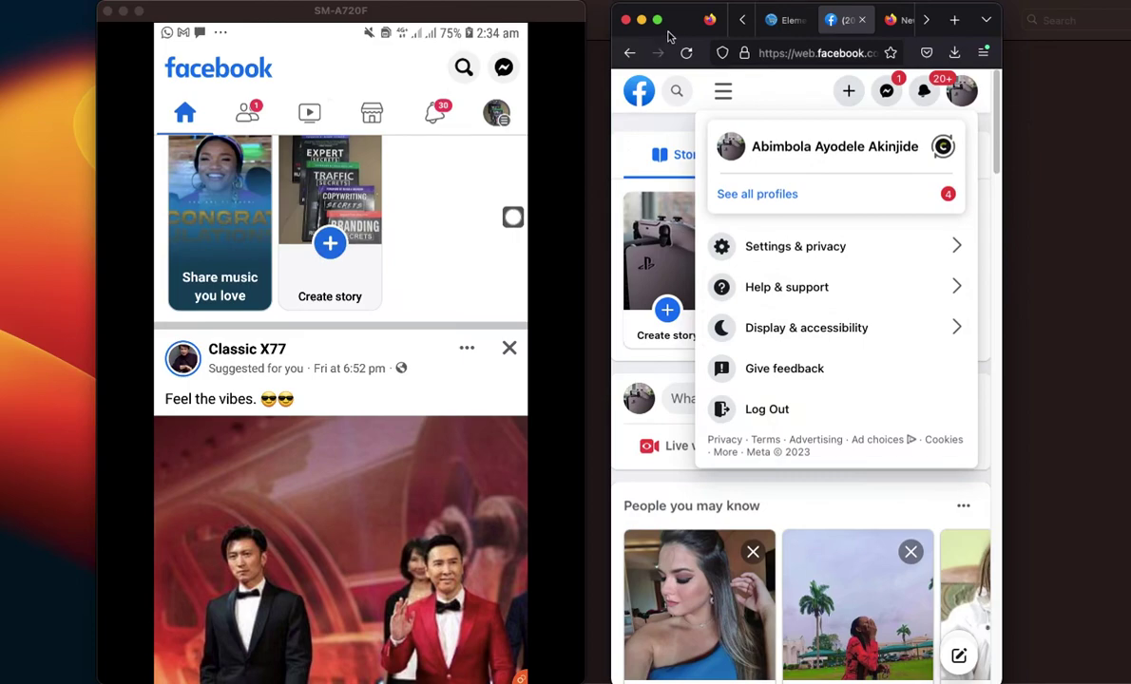
click(628, 125)
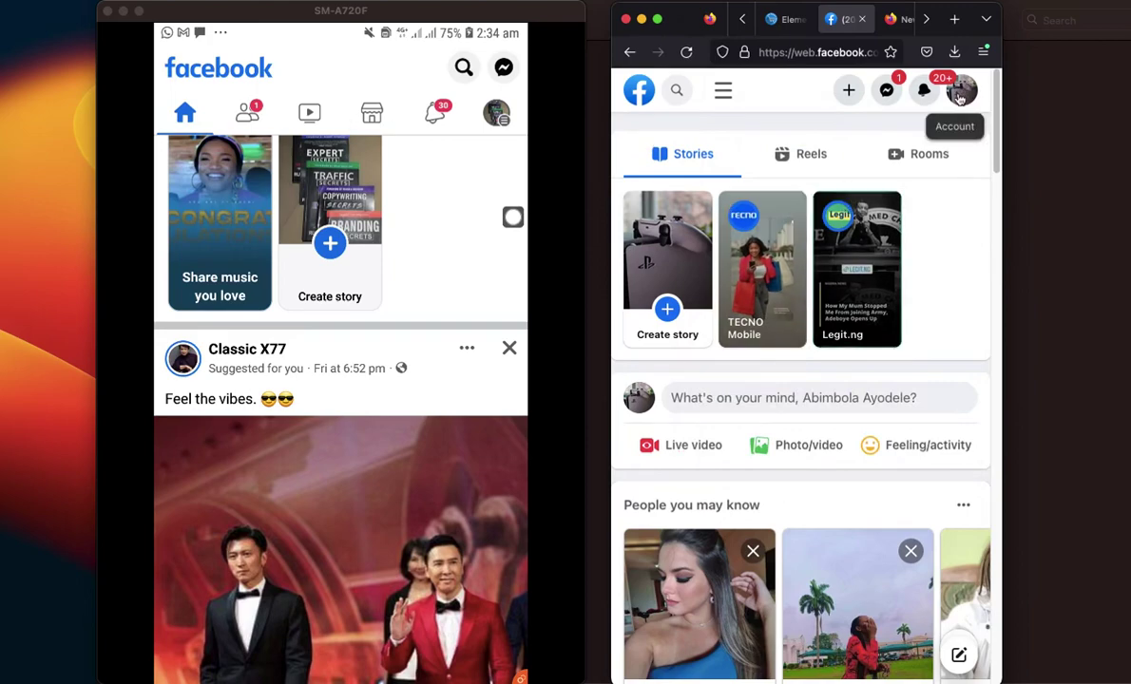
Open the web account menu, move the browser over the phone mirror, and choose Settings & privacy.
click(497, 114)
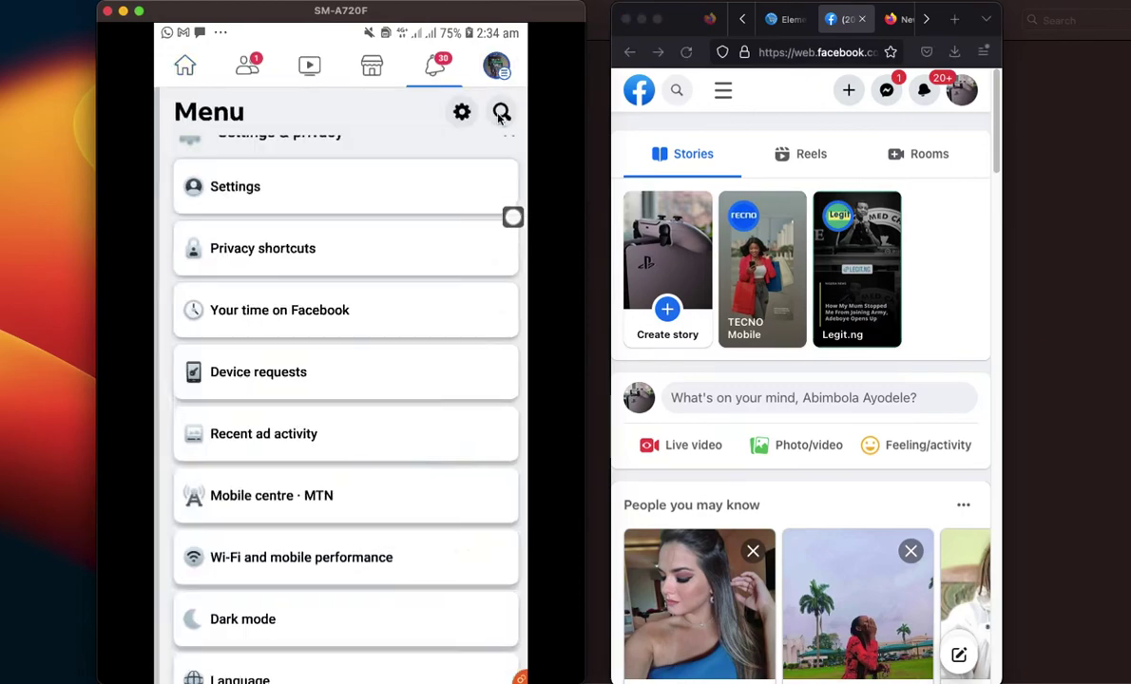
click(963, 92)
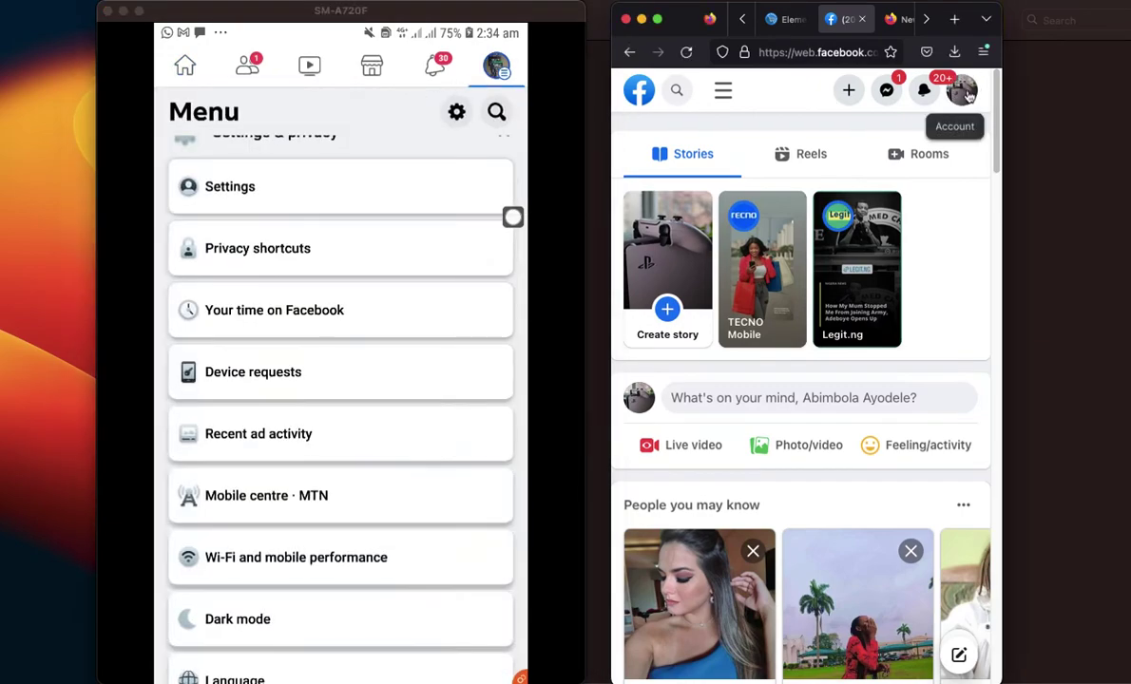
click(963, 92)
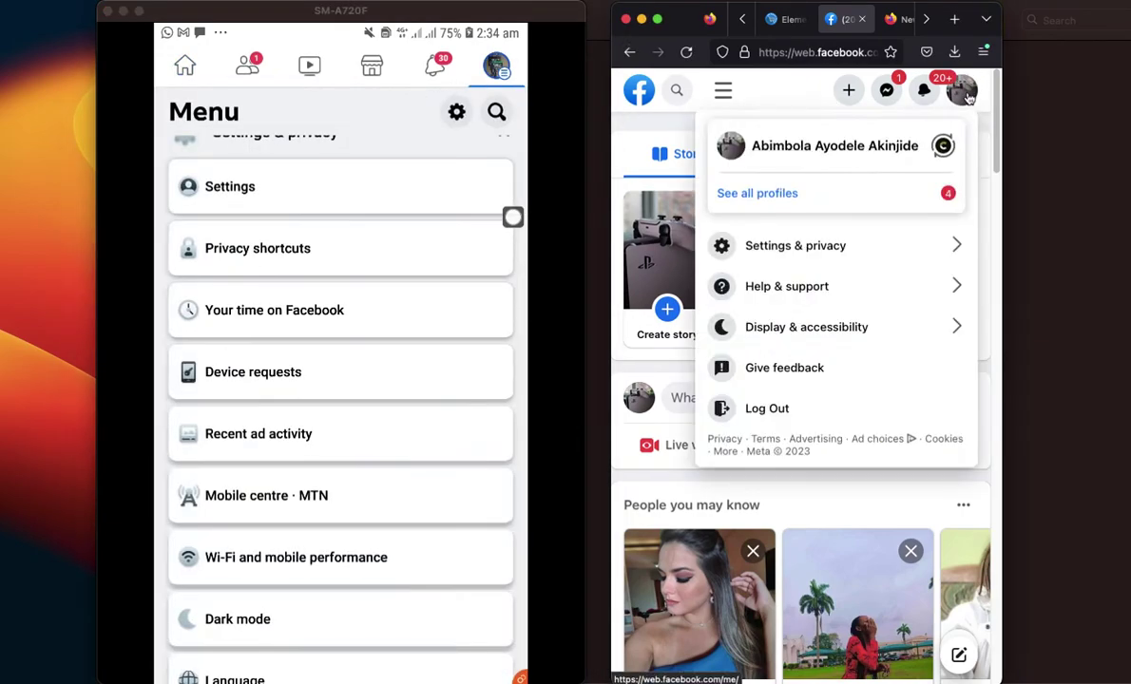
click(348, 101)
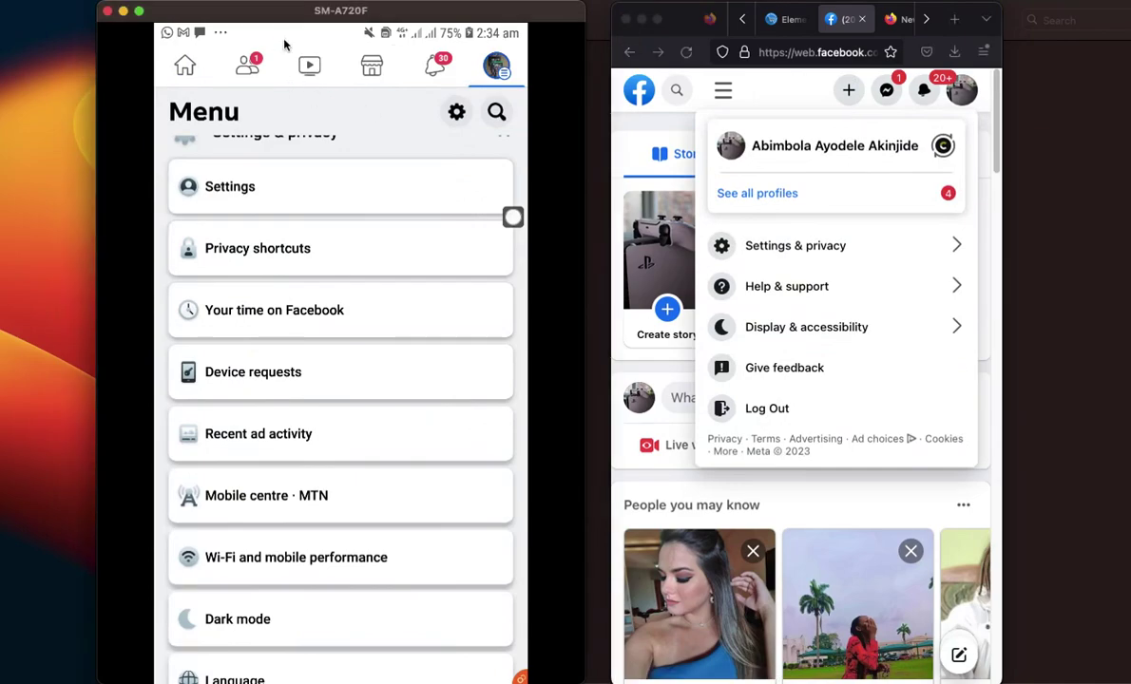
drag(284, 45, 283, 238)
drag(301, 285, 301, 47)
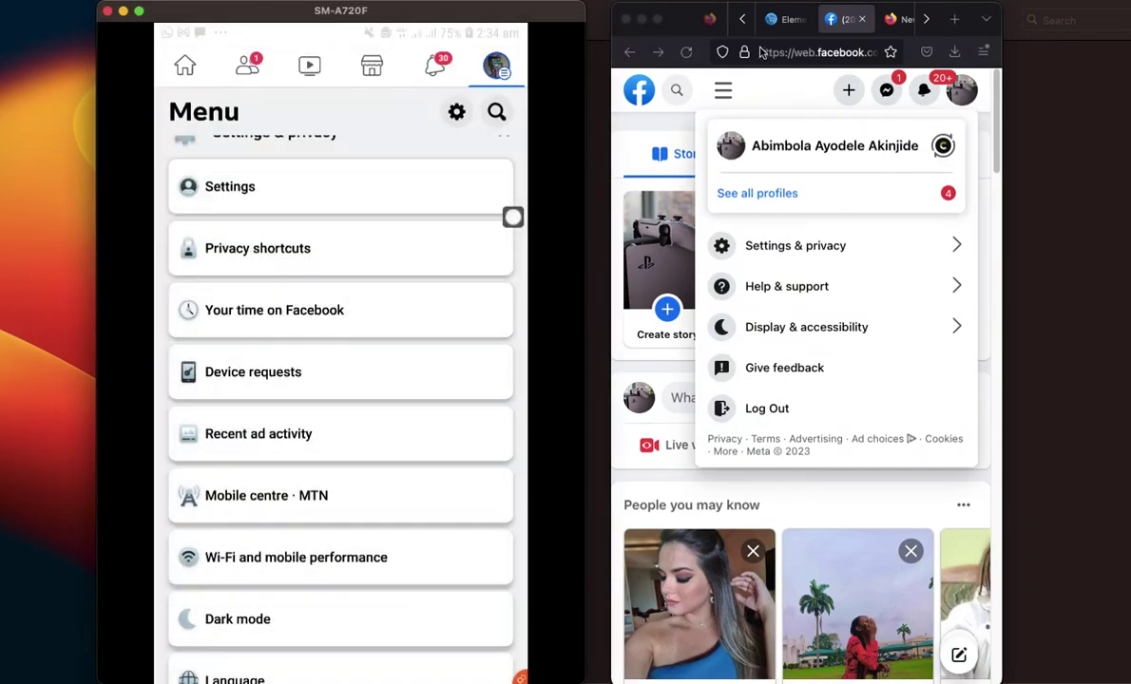
click(689, 16)
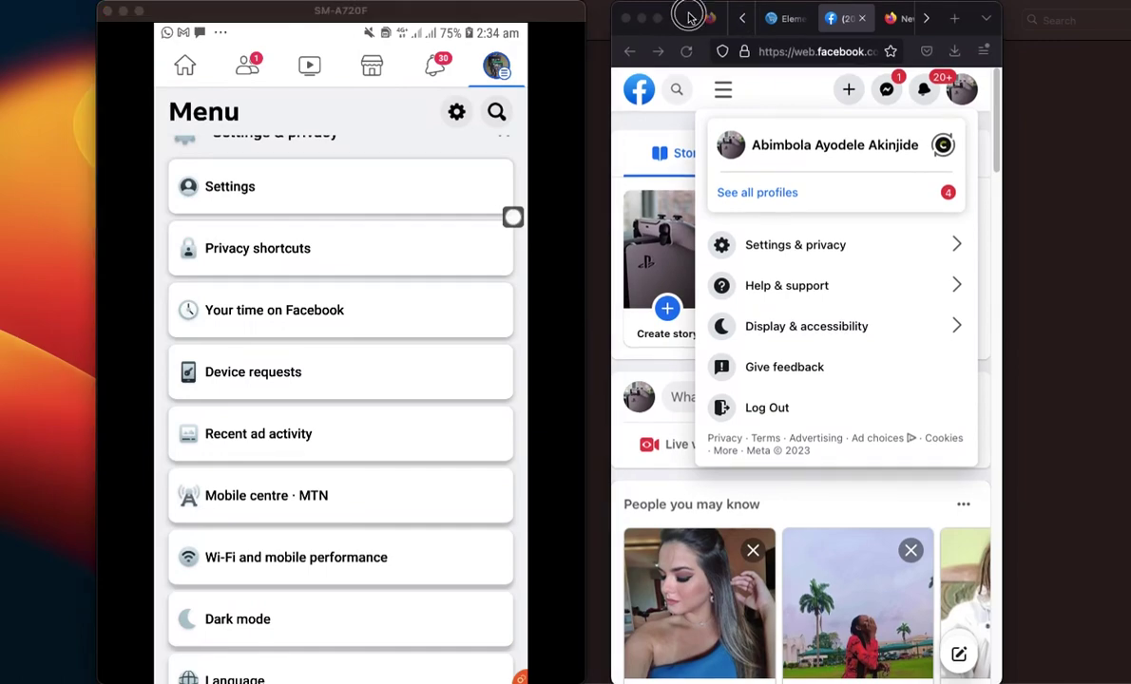
drag(689, 17, 227, 23)
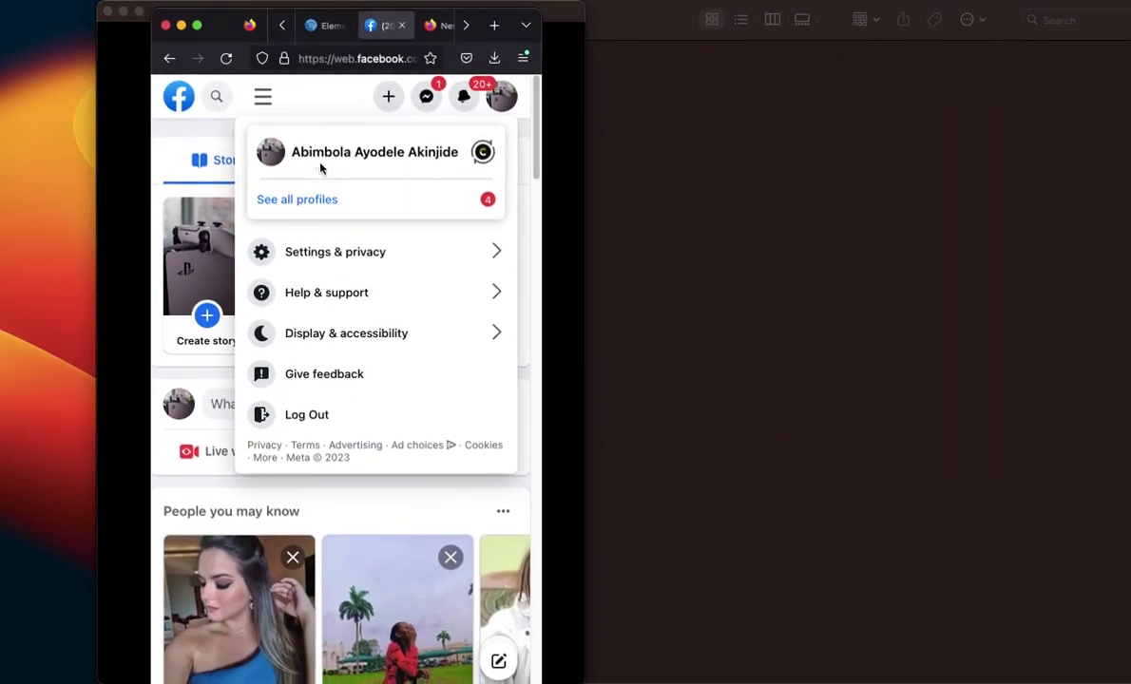
click(365, 255)
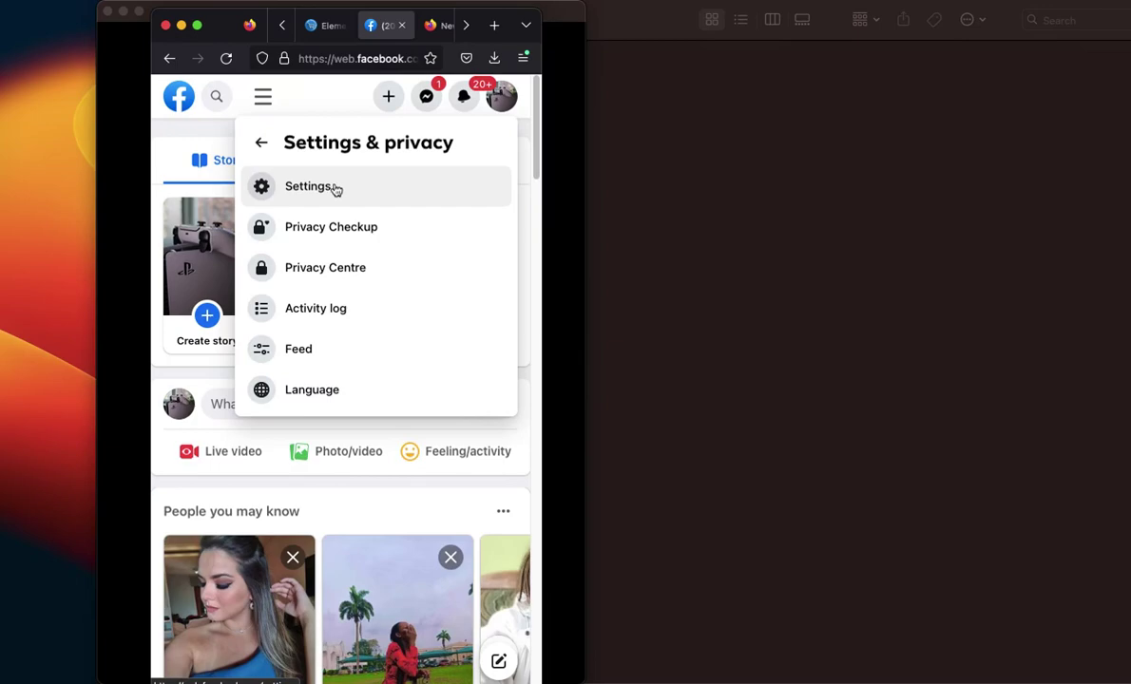
Choose Settings from the Settings & privacy submenu to load the account Settings page.
click(335, 190)
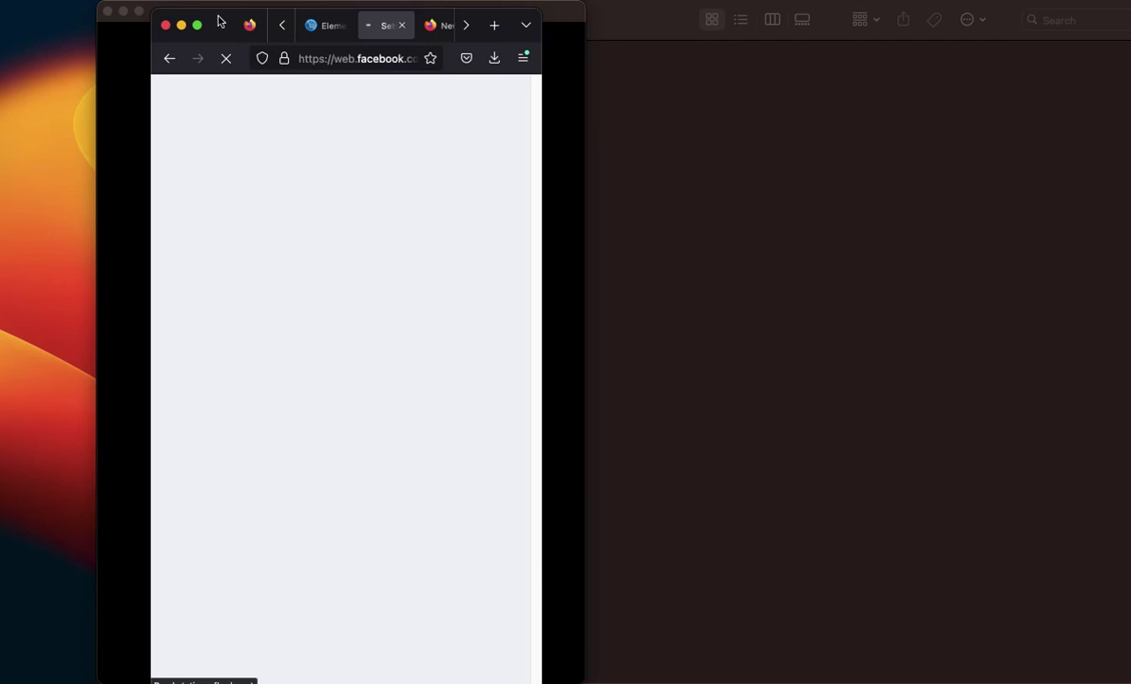
Go to Security and login from the Settings sidebar.
drag(220, 18, 221, 5)
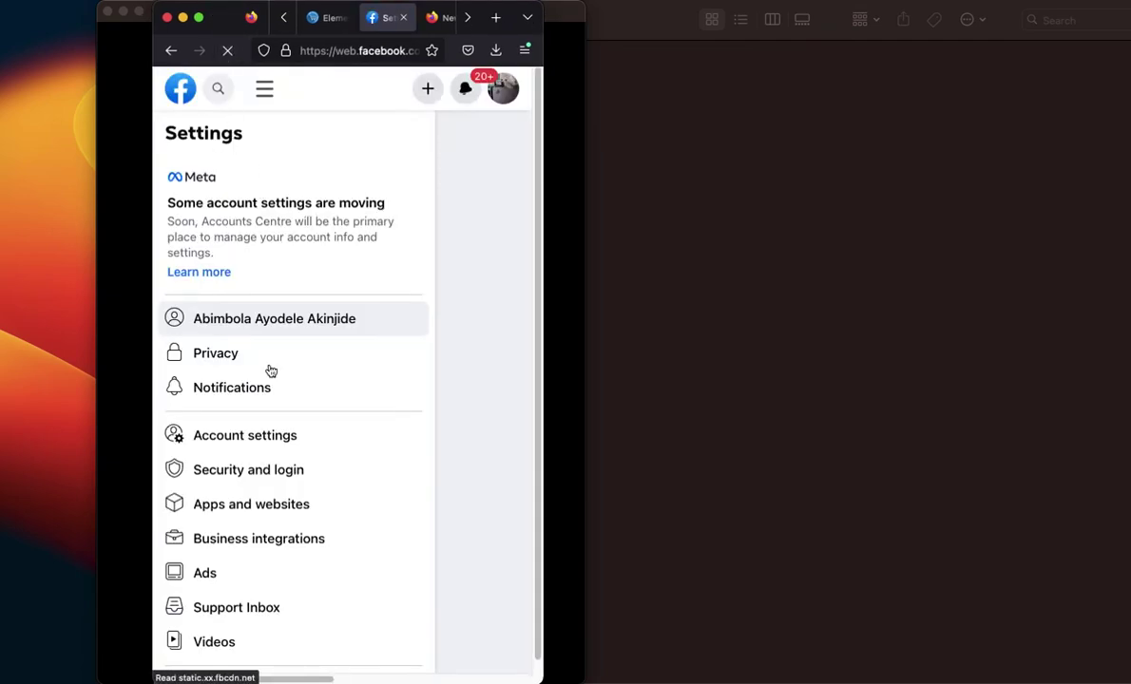
scroll(304, 371, down, 2)
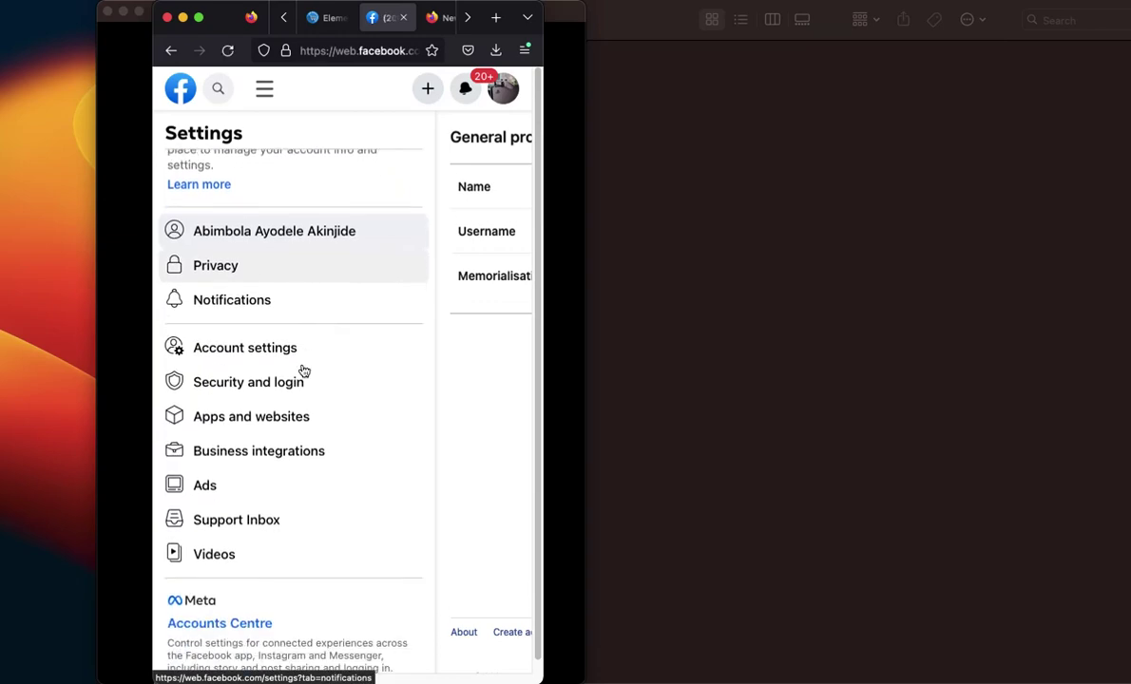
scroll(303, 377, up, 2)
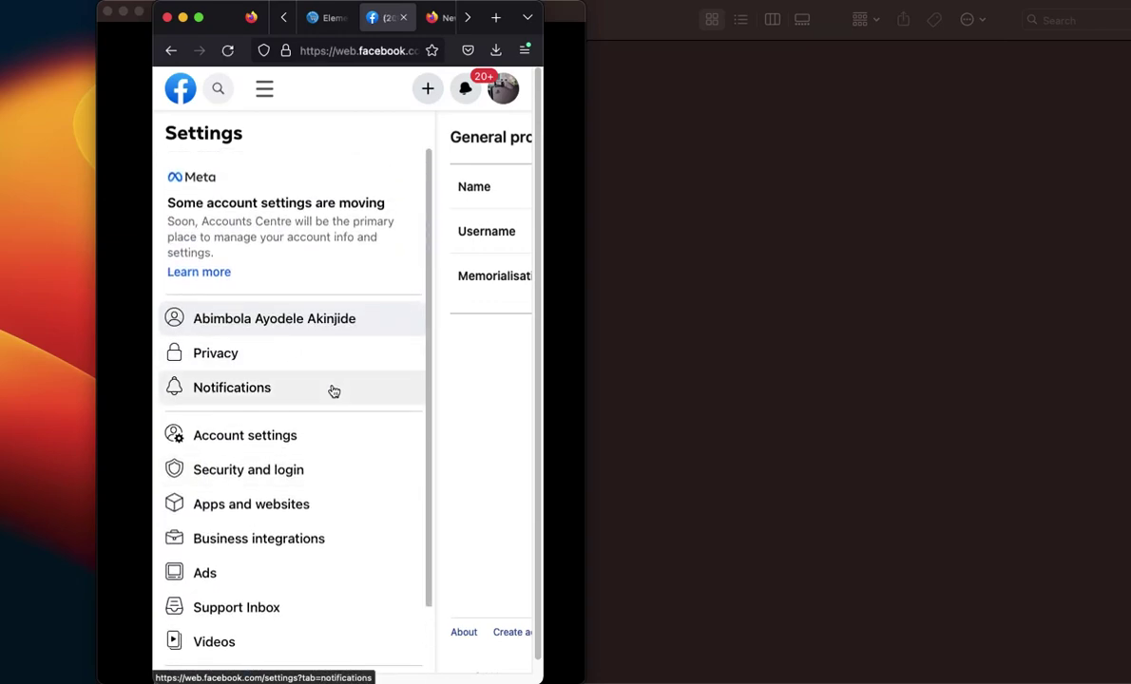
scroll(285, 399, down, 1)
click(245, 455)
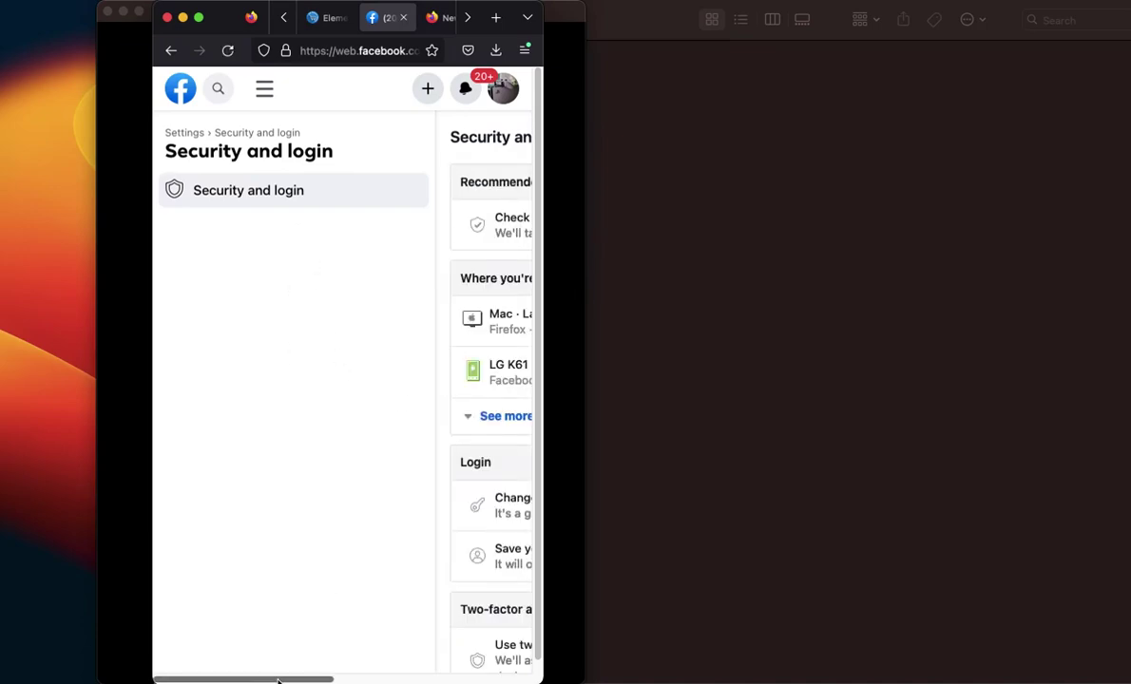
Widen the window and choose Use two-factor authentication in the Two-factor authentication section.
drag(281, 678, 453, 675)
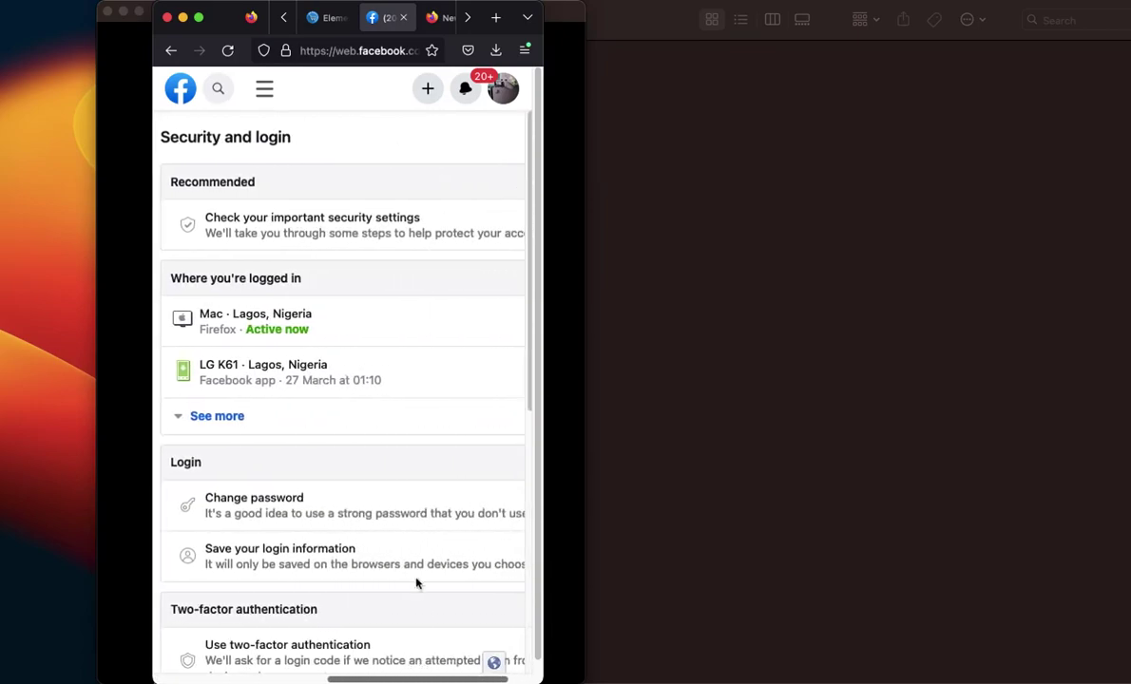
scroll(369, 510, down, 4)
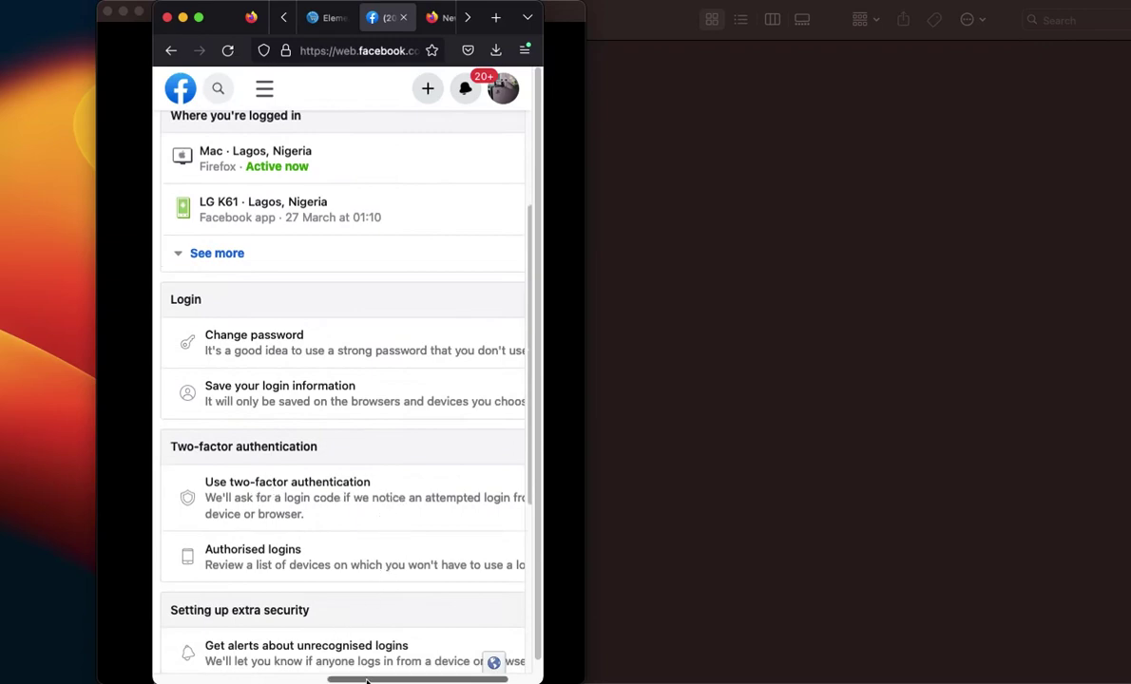
drag(375, 678, 363, 678)
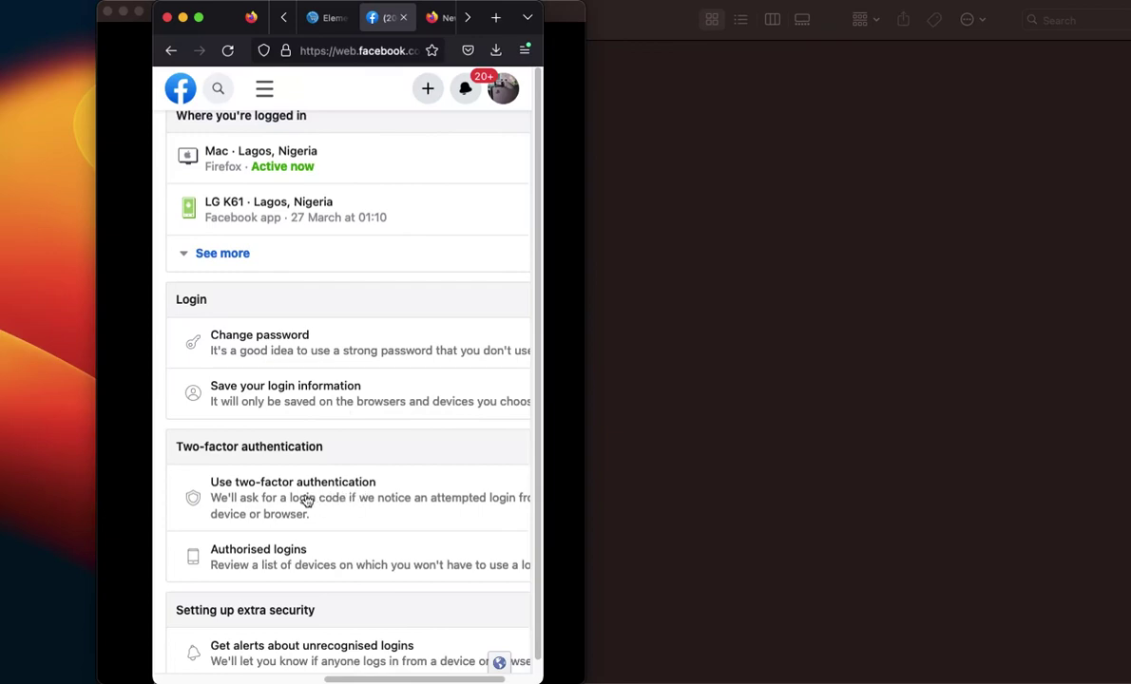
drag(361, 678, 366, 675)
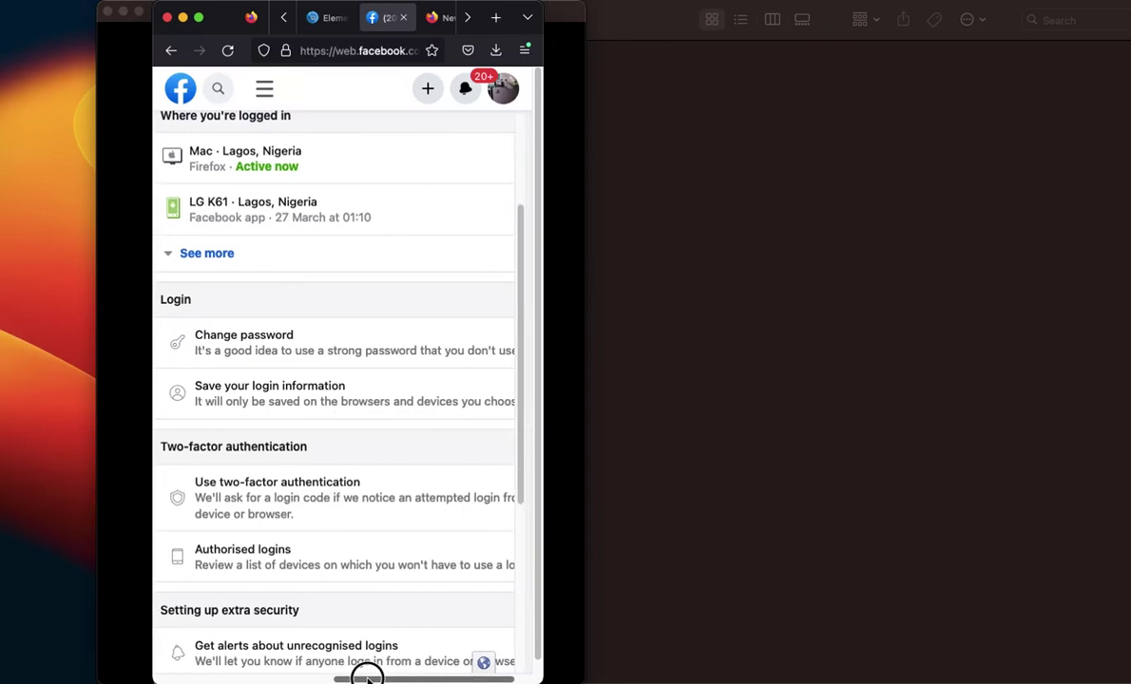
drag(545, 435, 558, 433)
click(260, 493)
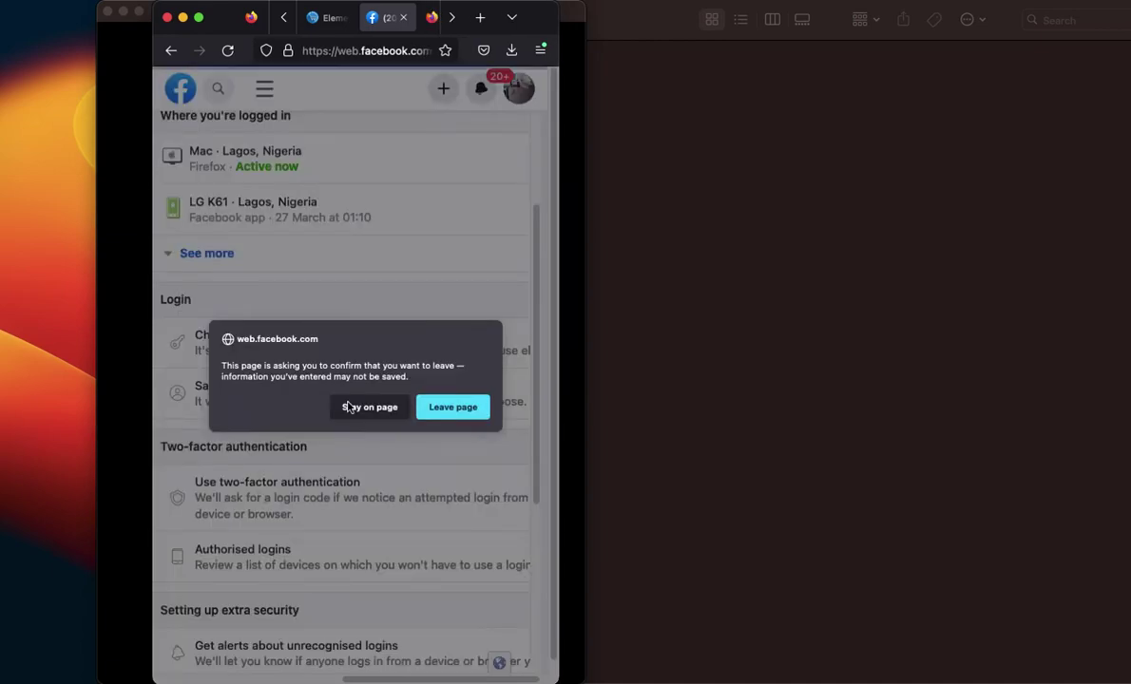
Confirm Leave page, then resize the window until the Text message (SMS) method is visible.
click(442, 406)
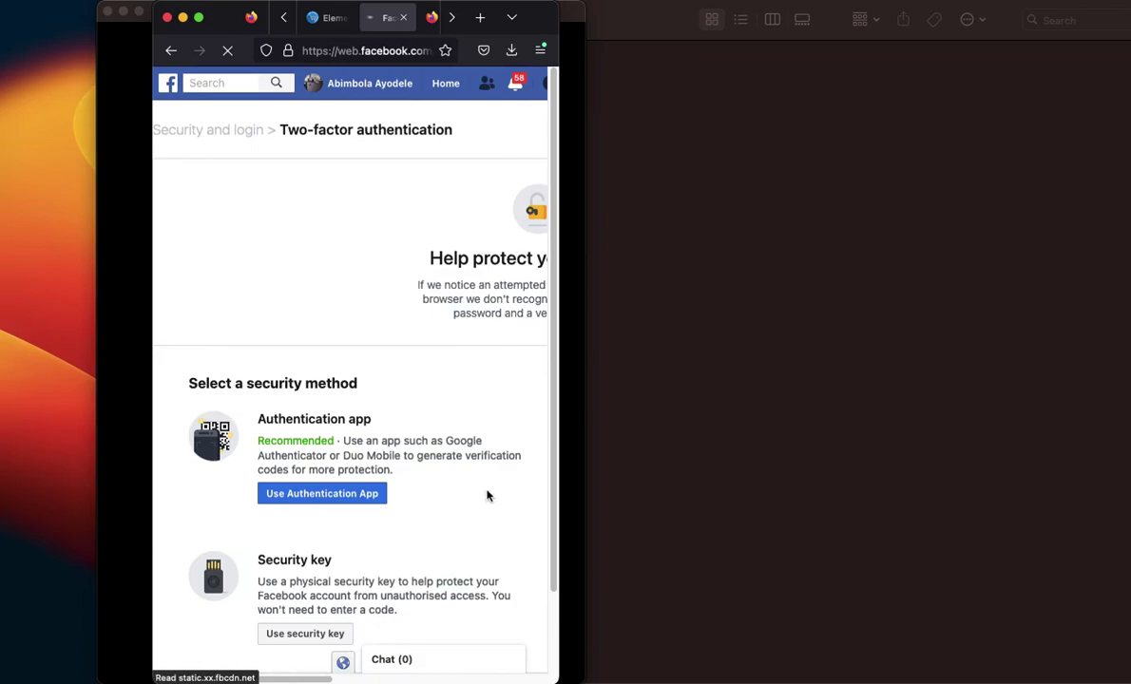
scroll(487, 497, down, 2)
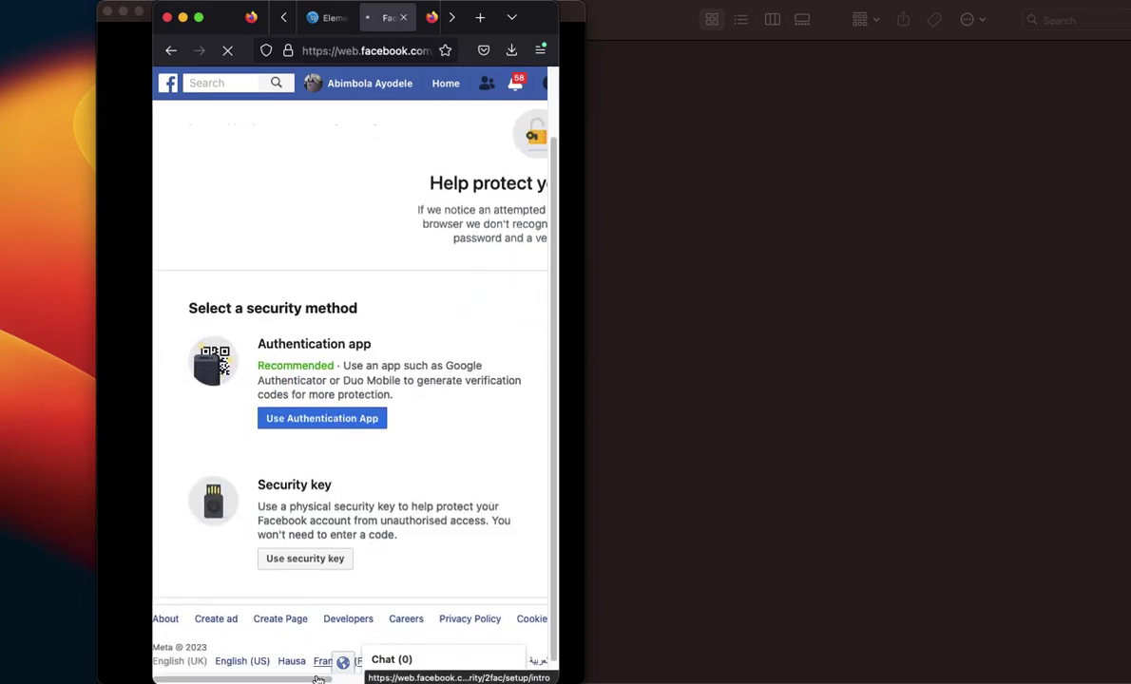
drag(559, 470, 276, 485)
drag(466, 457, 559, 449)
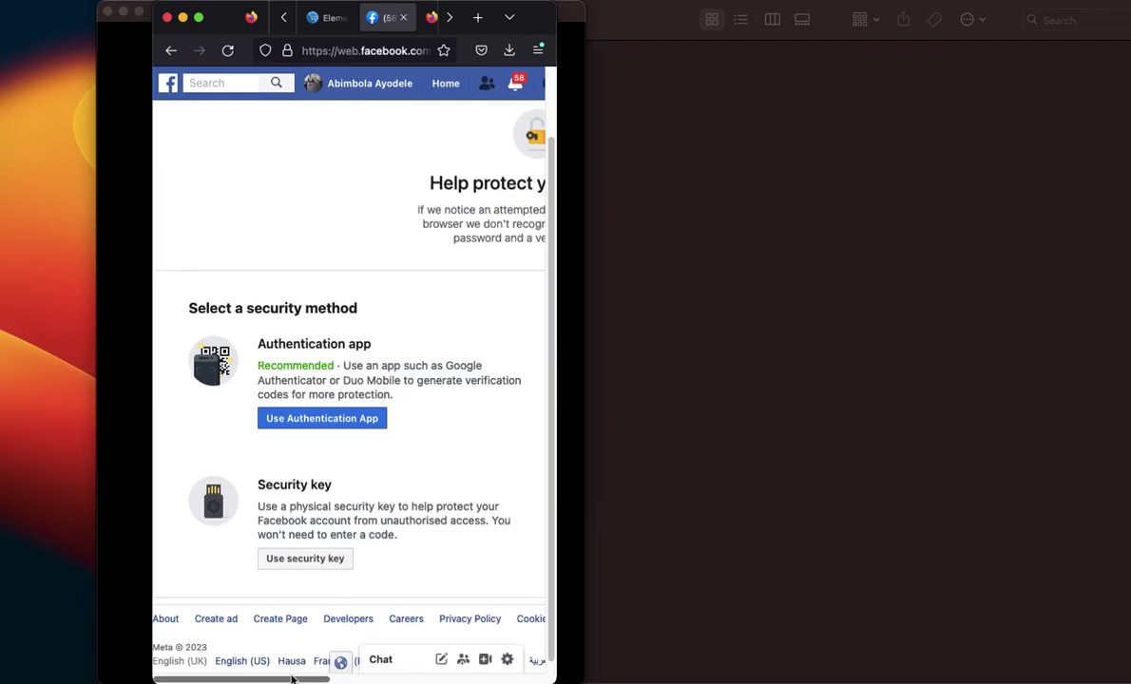
drag(291, 668, 473, 663)
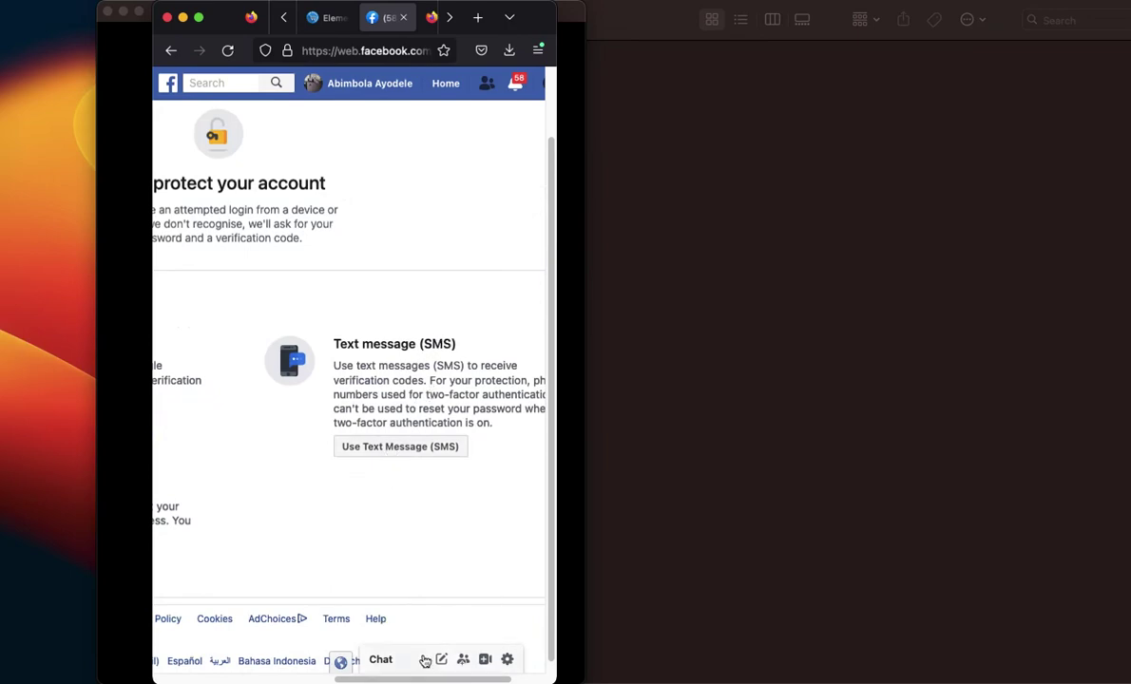
drag(424, 679, 436, 678)
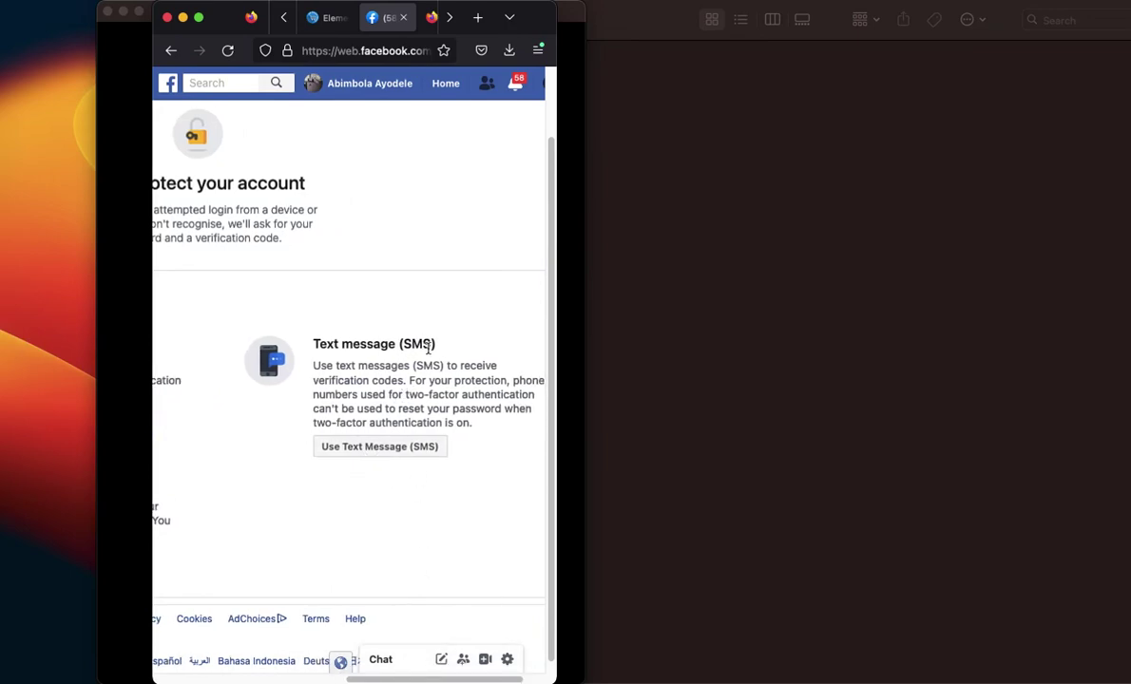
Pick Text message (SMS) as the two-factor method and make the browser full screen.
click(379, 444)
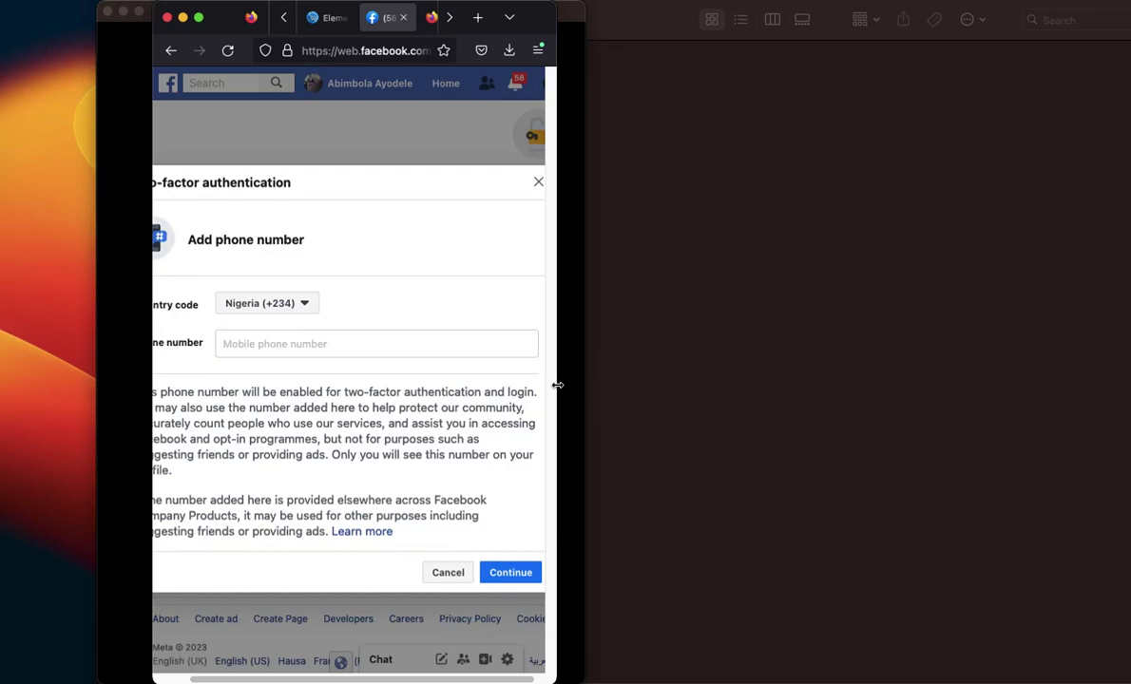
click(200, 18)
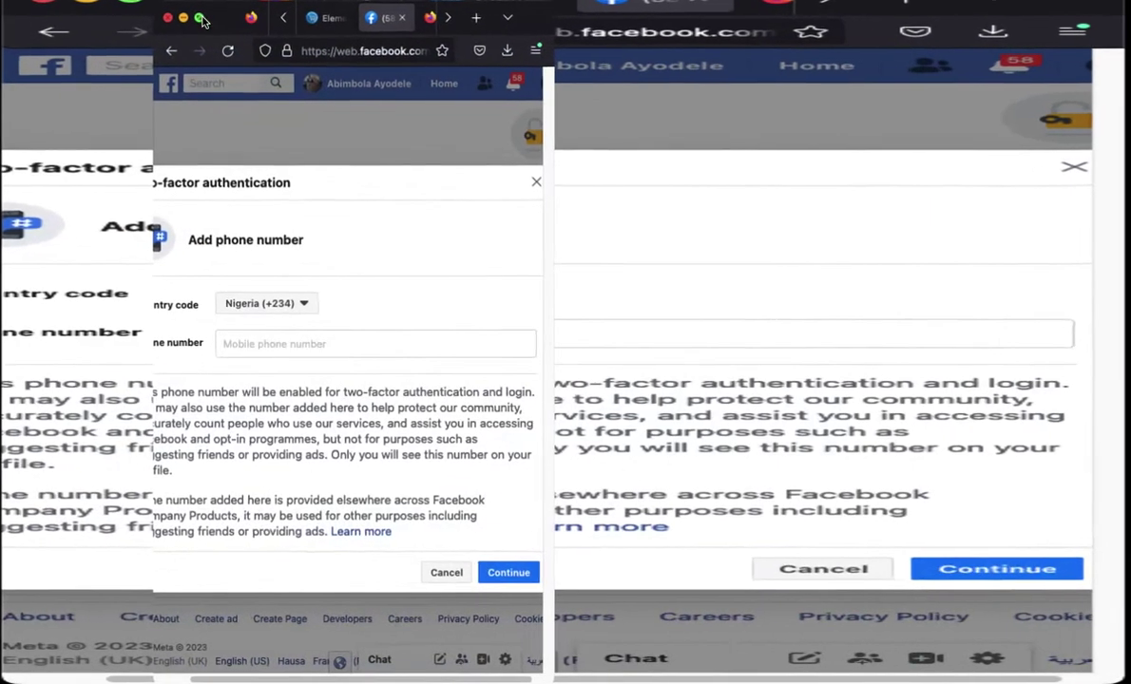